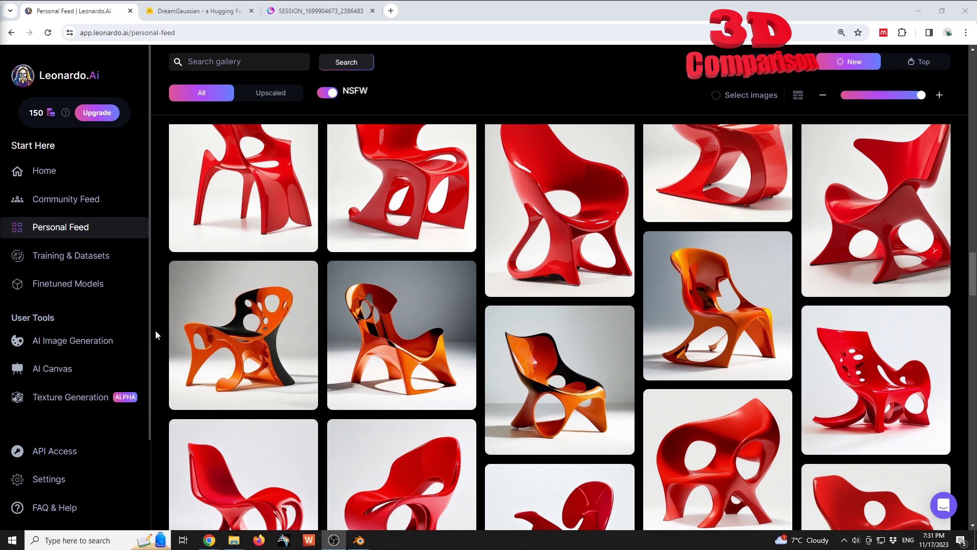
Step: Scroll up through the Personal Feed gallery of generated red and orange chairs
scroll(155, 333, "up", 1)
scroll(155, 330, "up", 5)
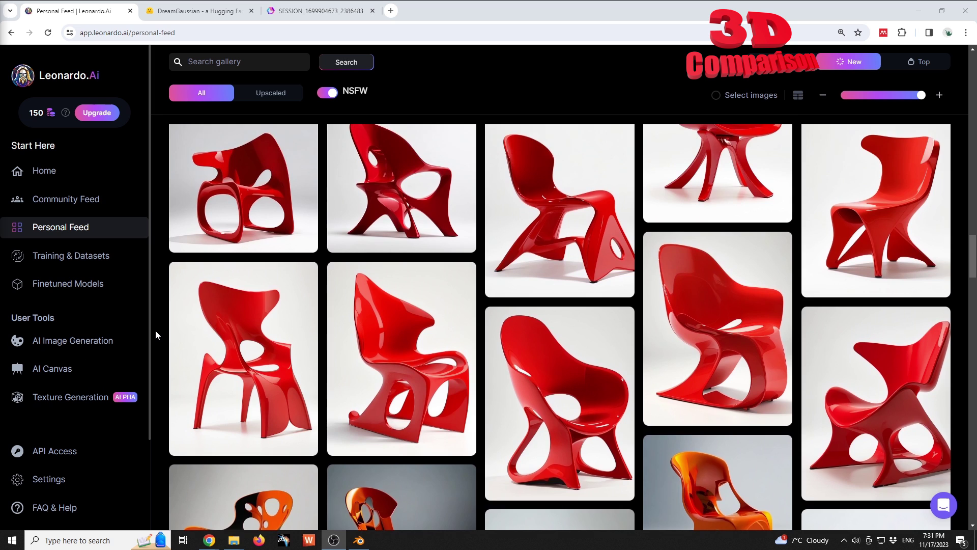
scroll(155, 330, "up", 5)
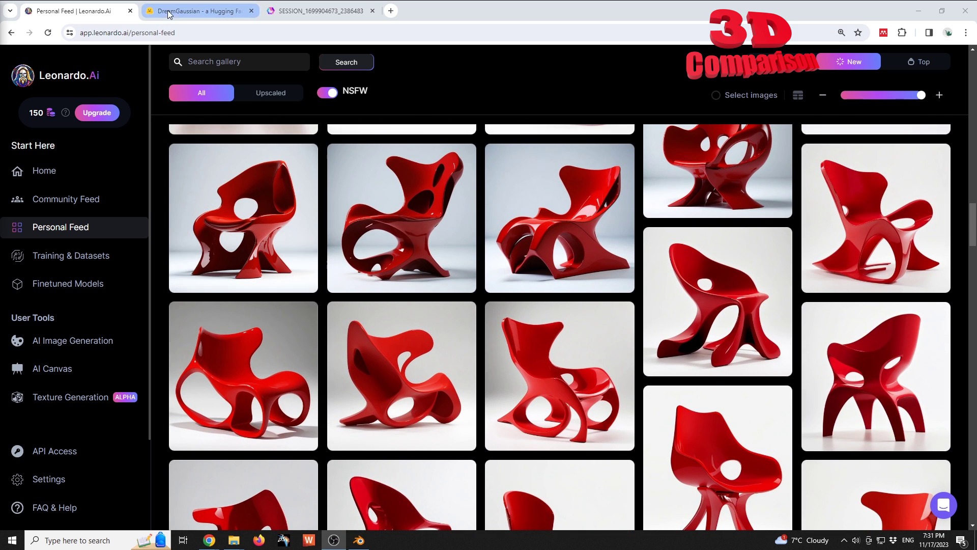
left_click(320, 10)
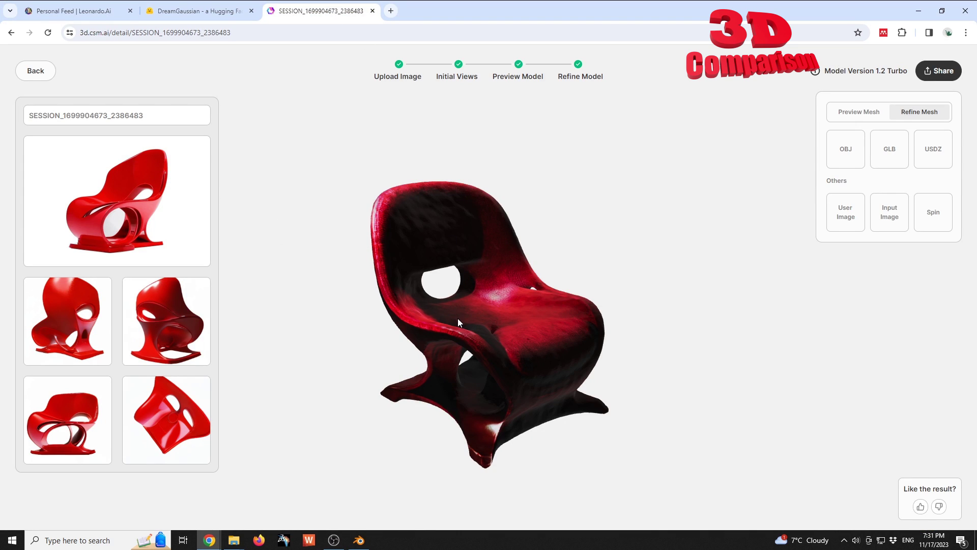
left_click_drag(457, 318, 497, 306)
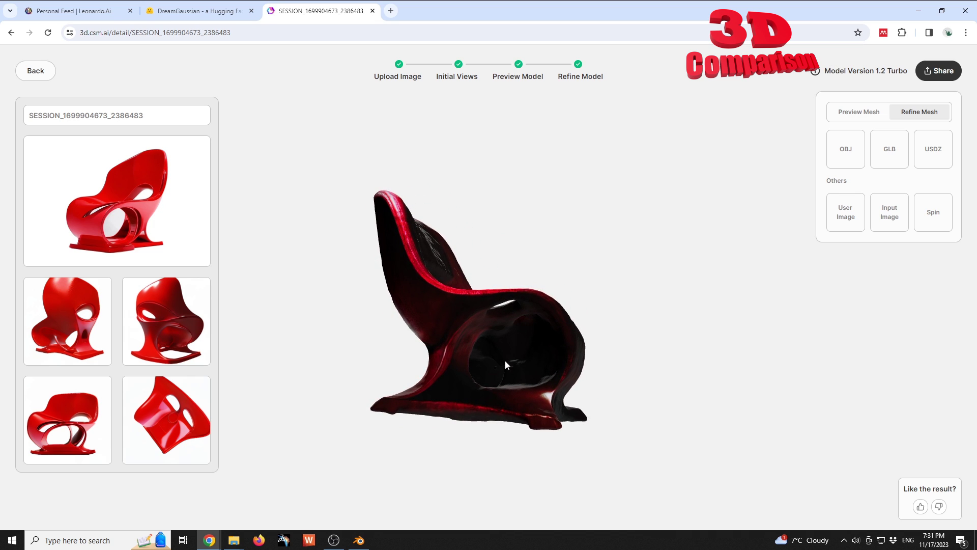
left_click_drag(530, 353, 487, 343)
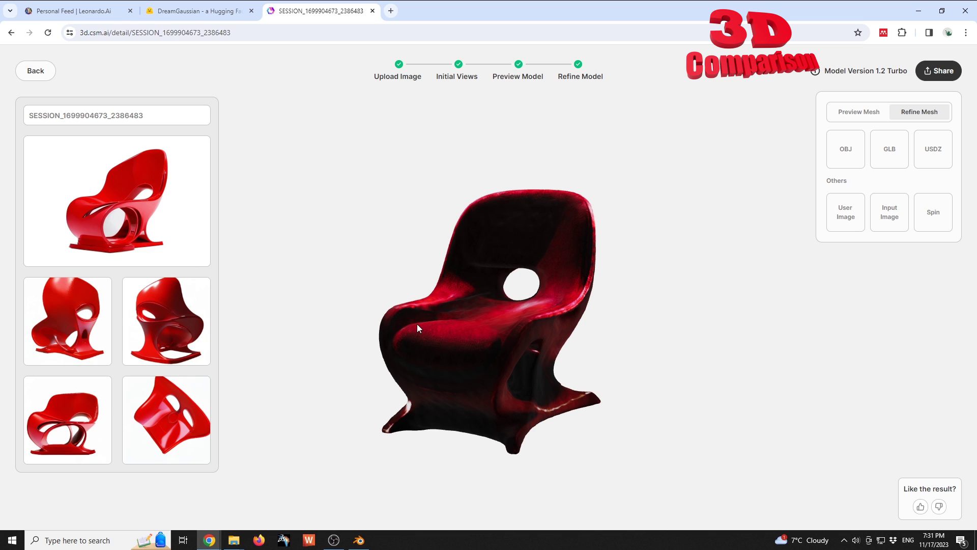
left_click_drag(417, 324, 525, 340)
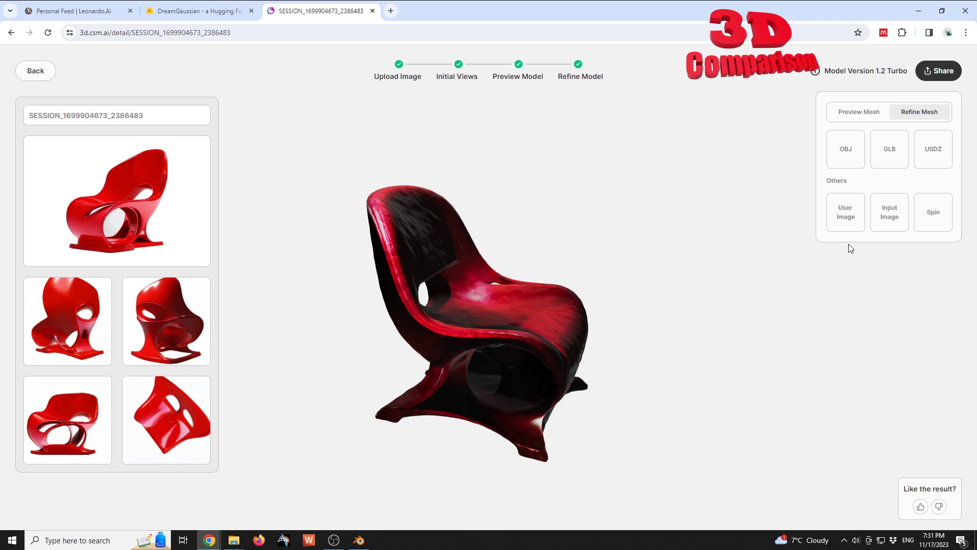
Step: Open the original red chair photo full size and save it to the Desktop as web_upload.jpg
left_click(848, 222)
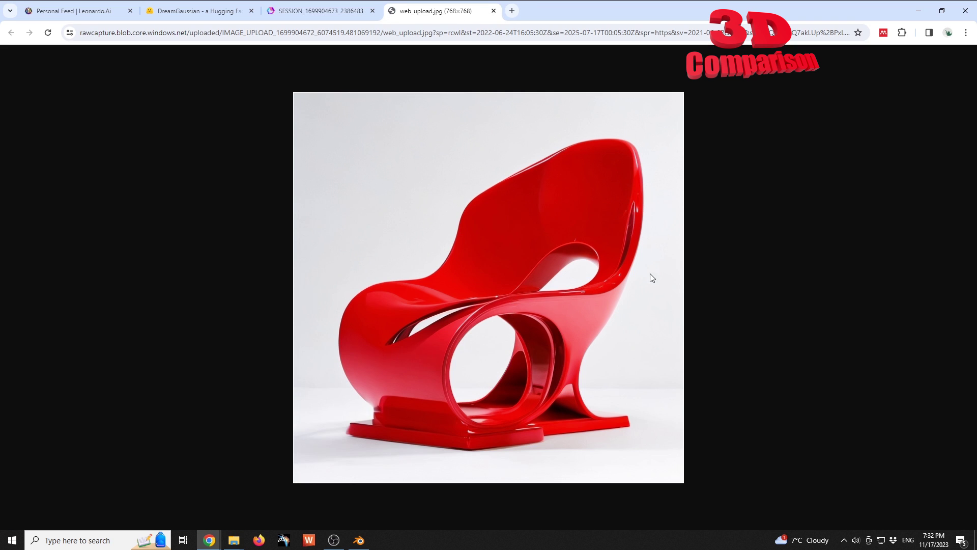
right_click(596, 288)
left_click(631, 306)
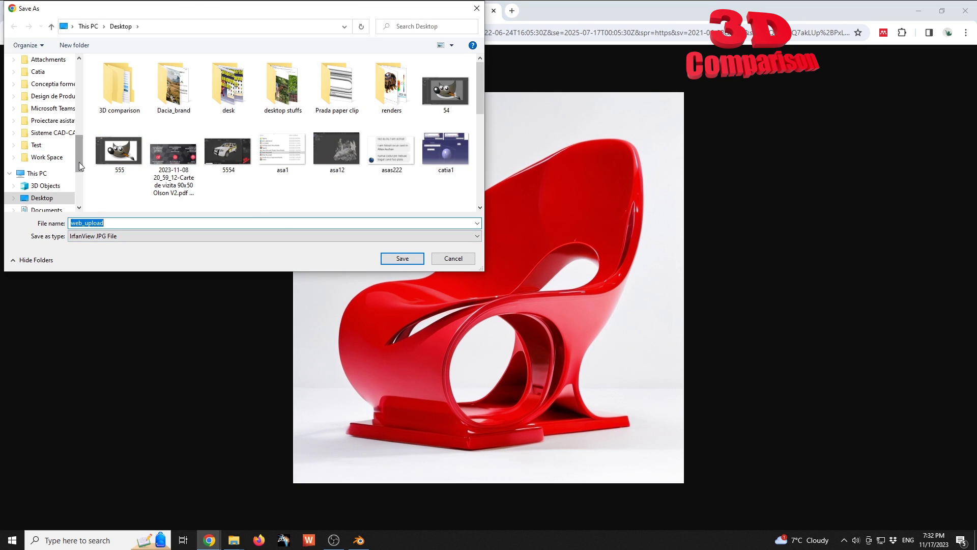
left_click(396, 260)
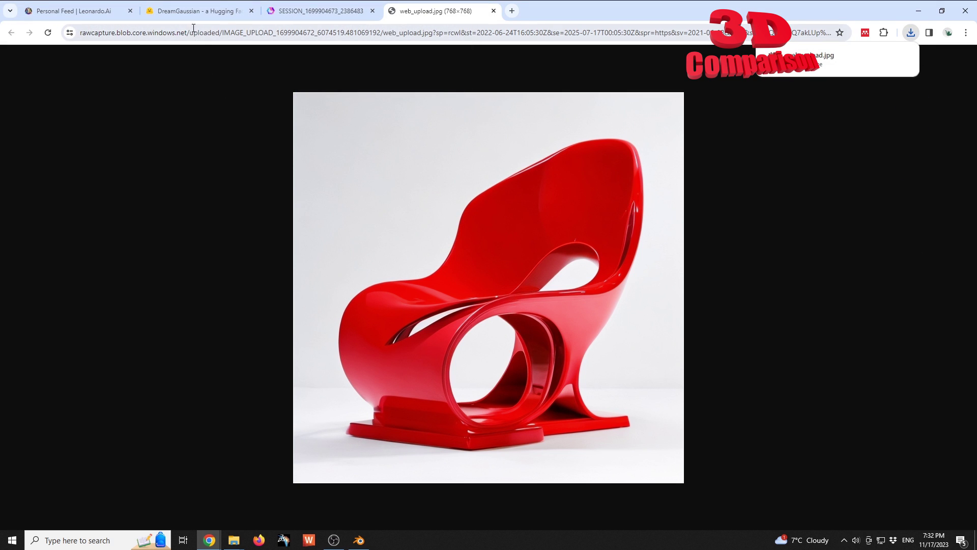
Step: Drop web_upload.jpg into DreamGaussian's input image area and start the 3D generation
left_click(193, 11)
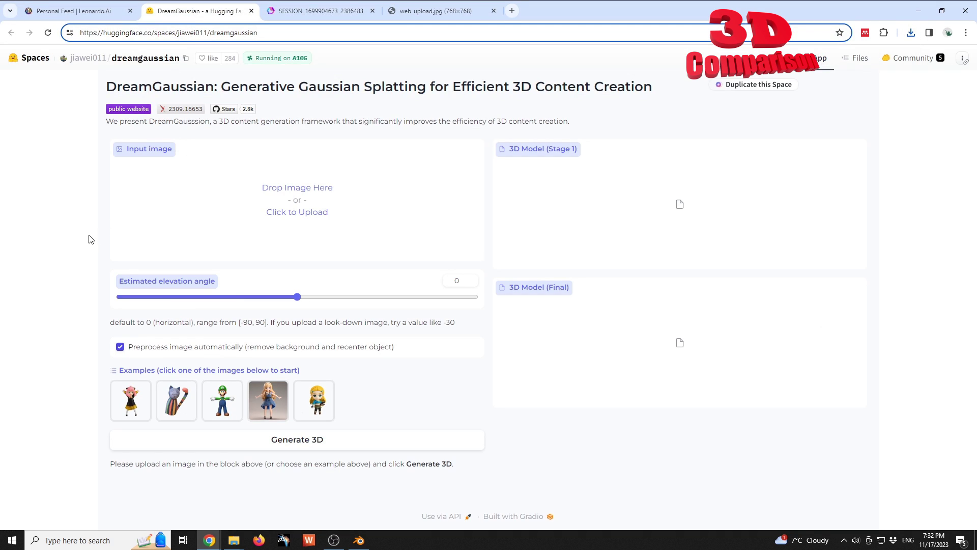
key("super+e")
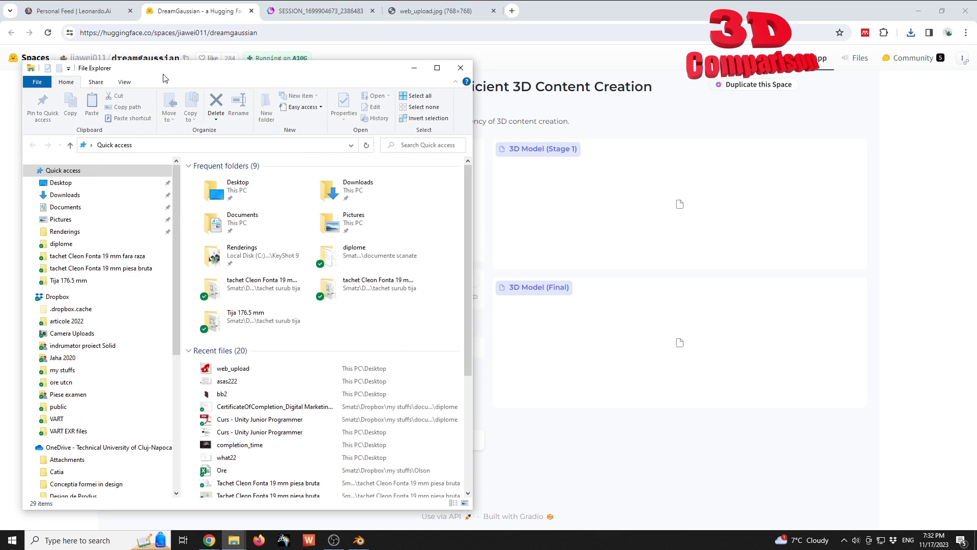
left_click(414, 68)
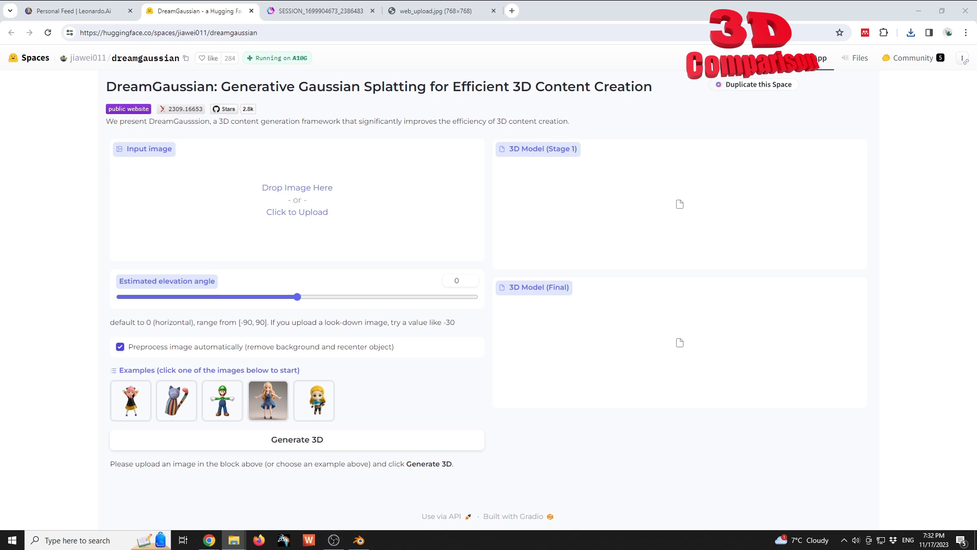
left_click_drag(298, 257, 327, 185)
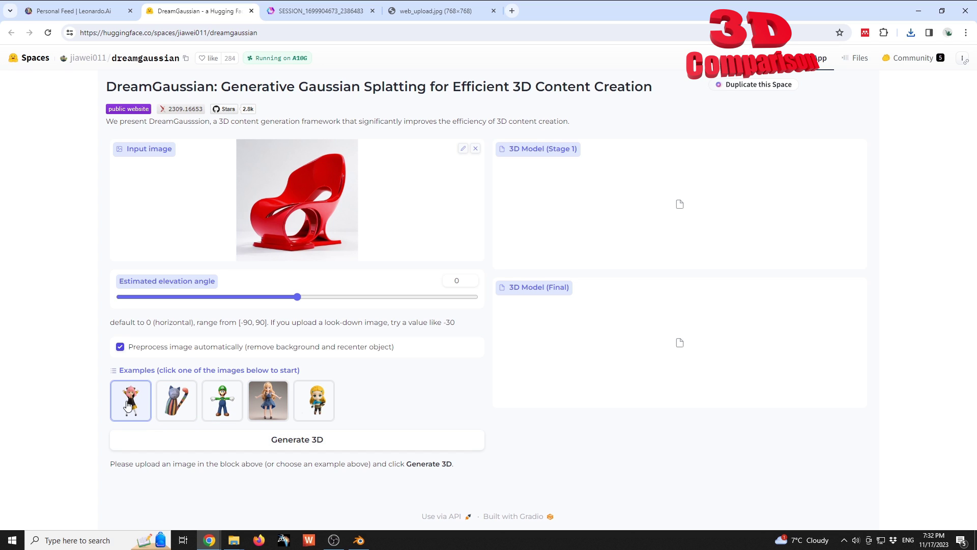
left_click(333, 440)
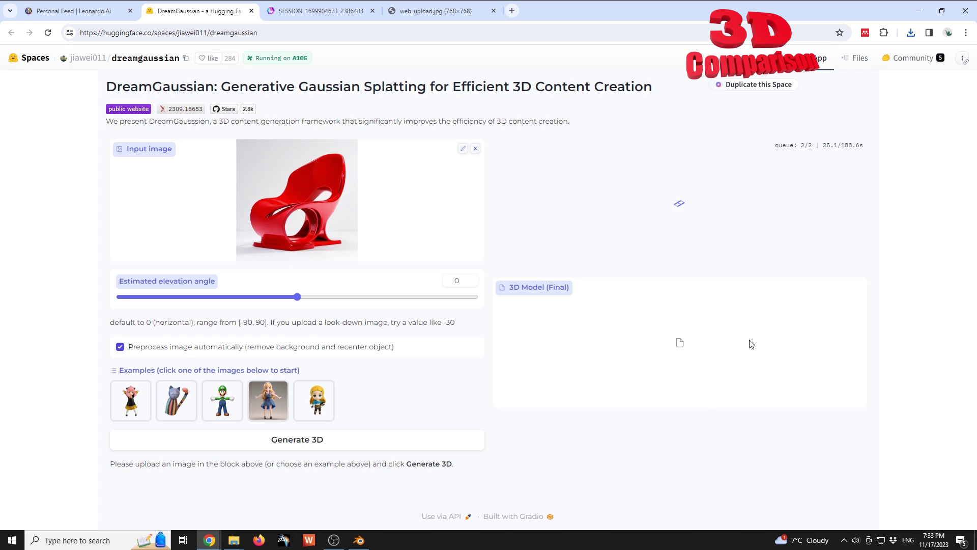
Step: Create a new CSM image-to-3D generation by uploading the web_upload chair photo
left_click(340, 16)
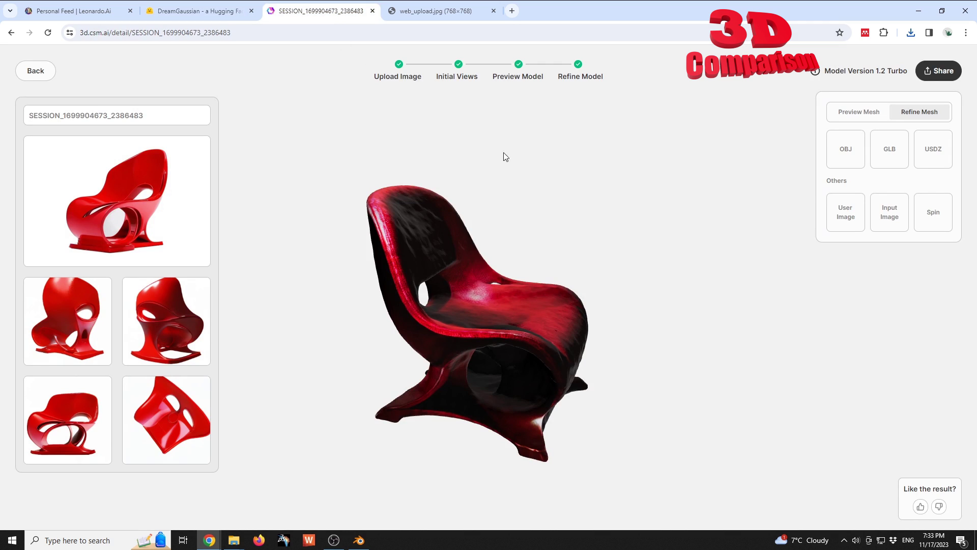
left_click_drag(563, 197, 531, 187)
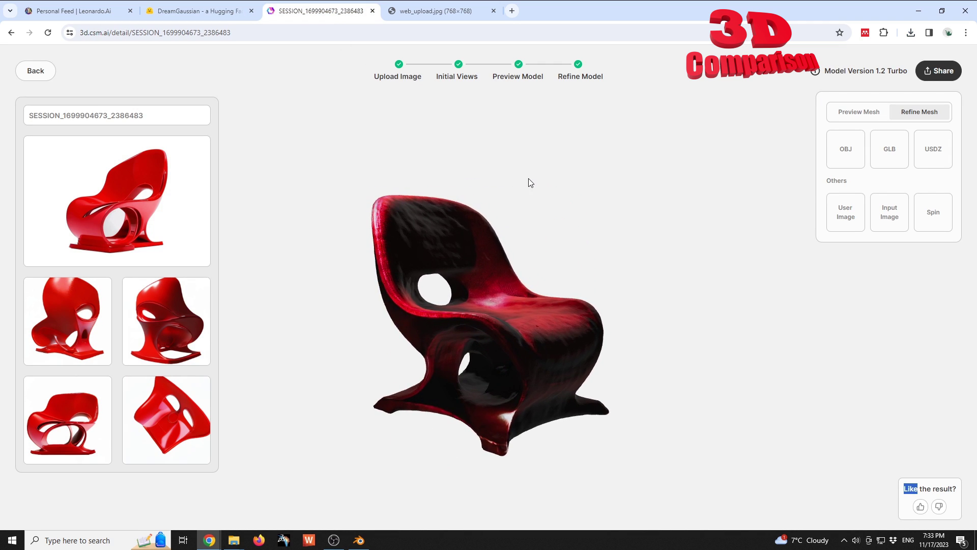
left_click(36, 71)
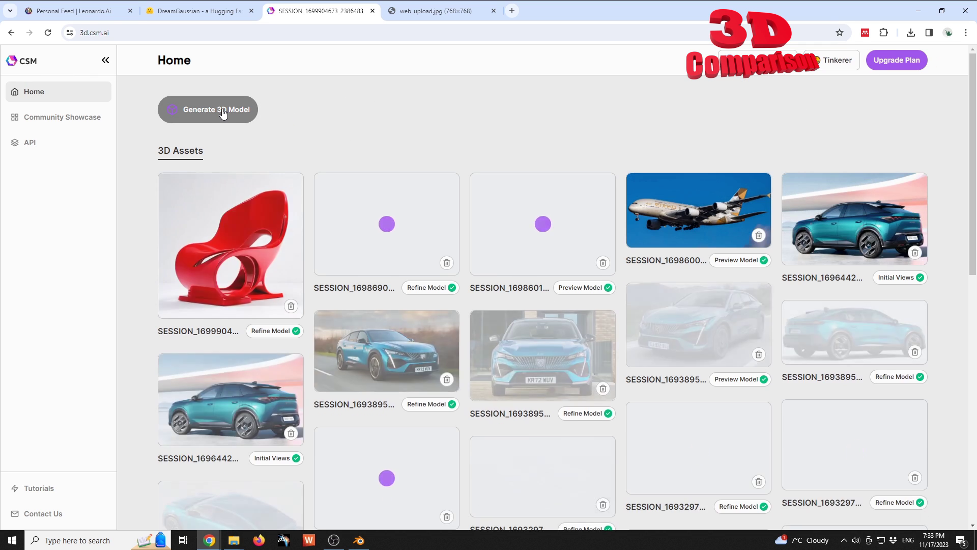
left_click(222, 109)
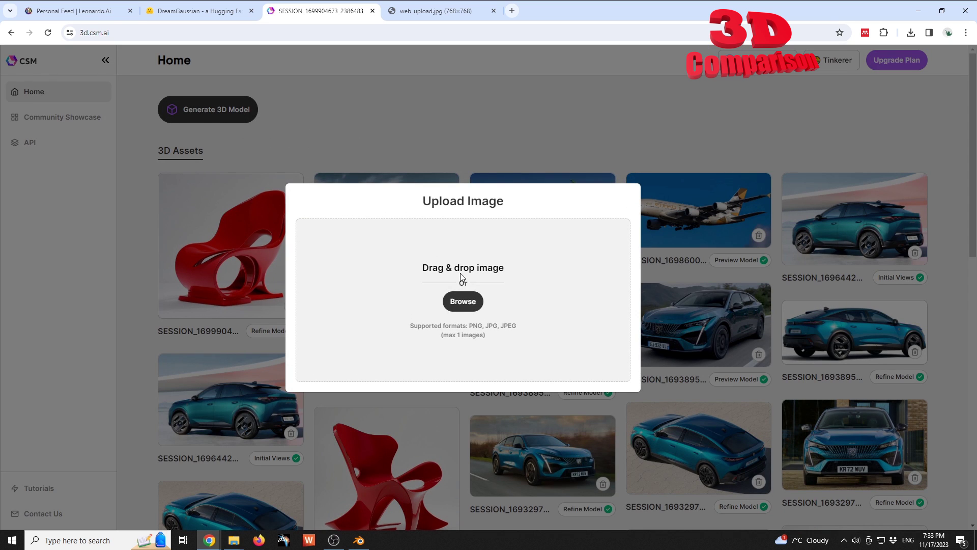
left_click(467, 301)
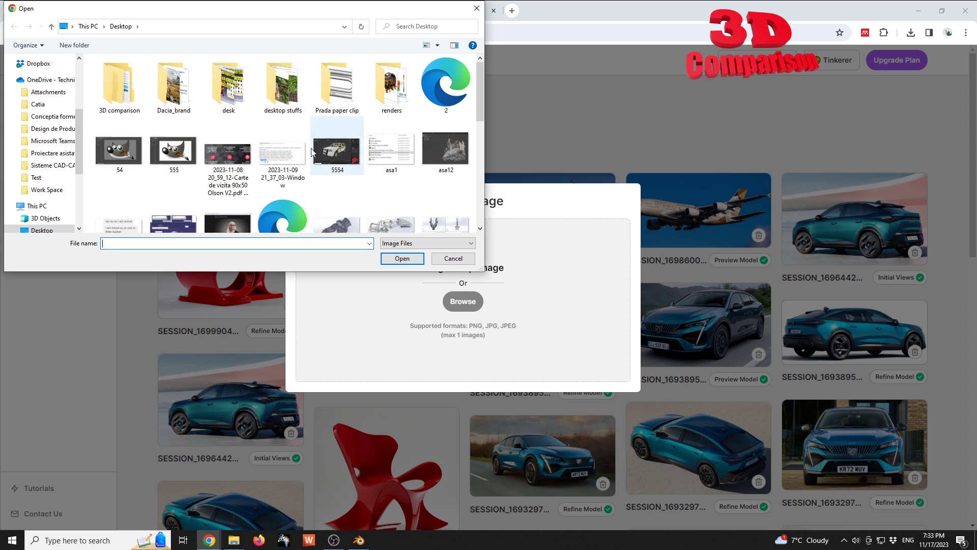
scroll(213, 177, "down", 5)
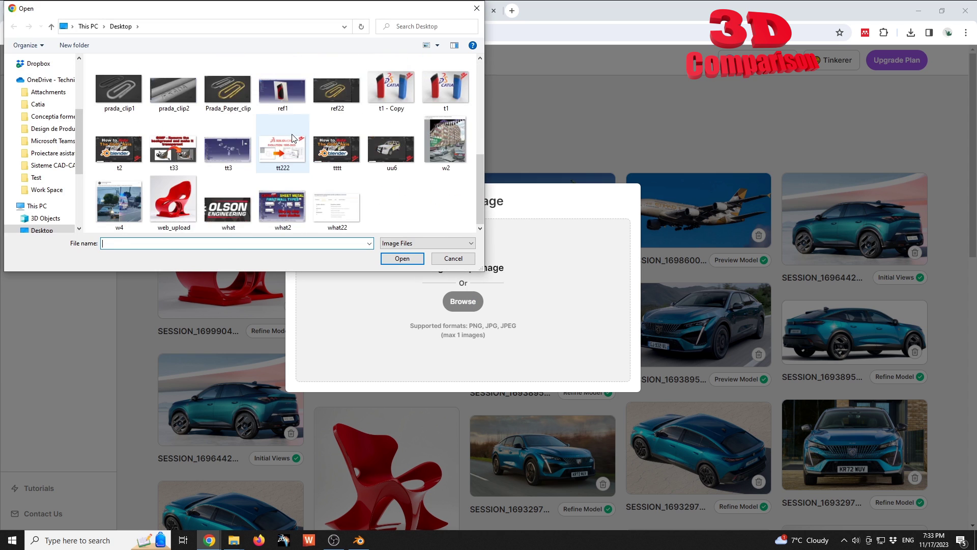
double_click(179, 197)
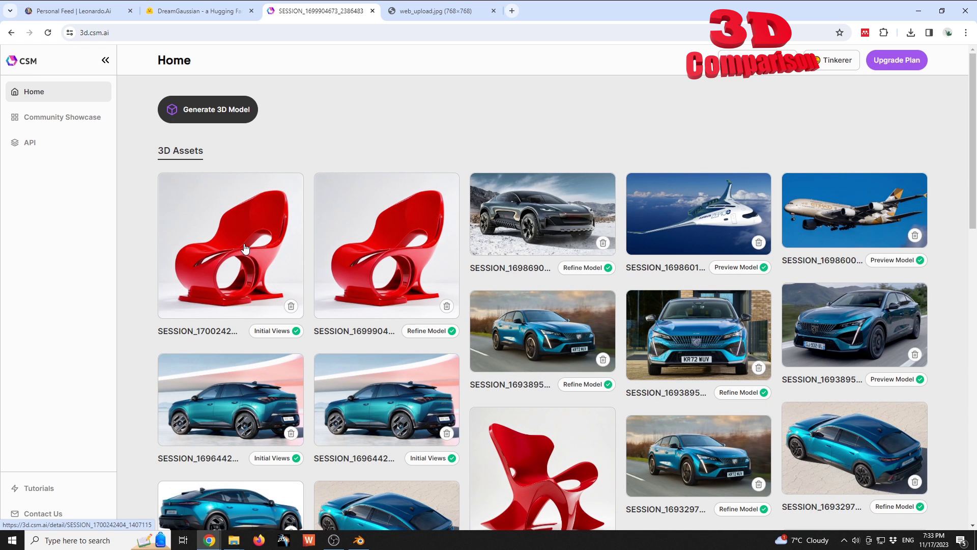
Step: Open the new chair session, dismiss the tip, and keep Model Version 1.2 Turbo
left_click(244, 248)
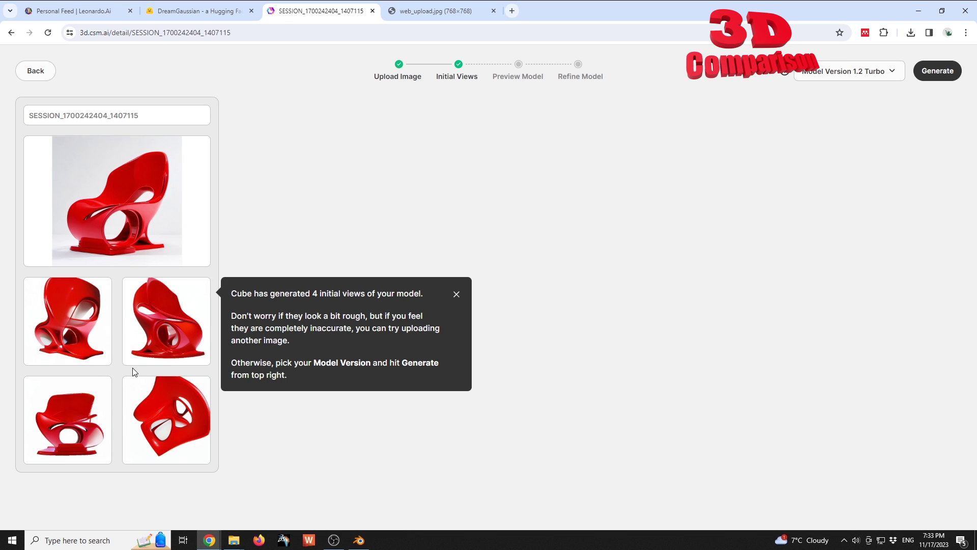
left_click(456, 295)
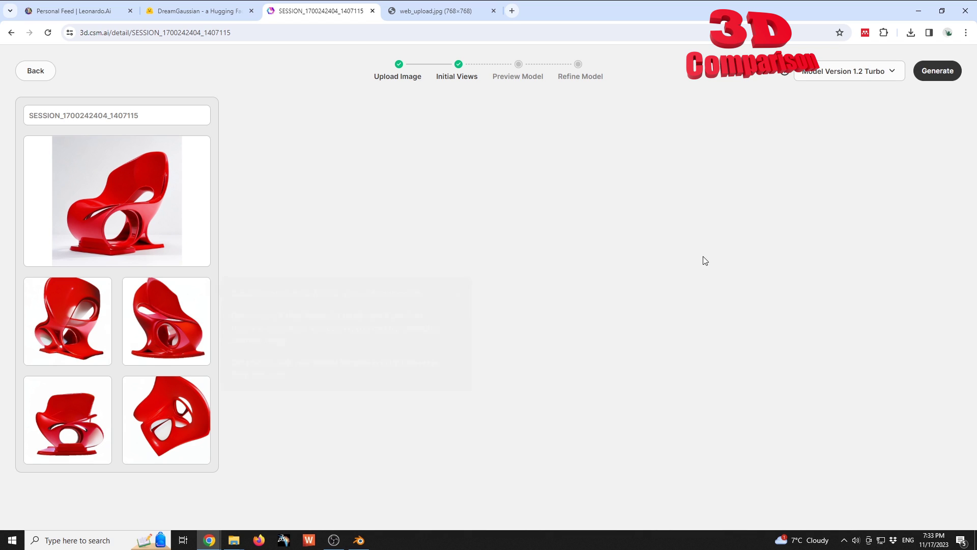
left_click(898, 76)
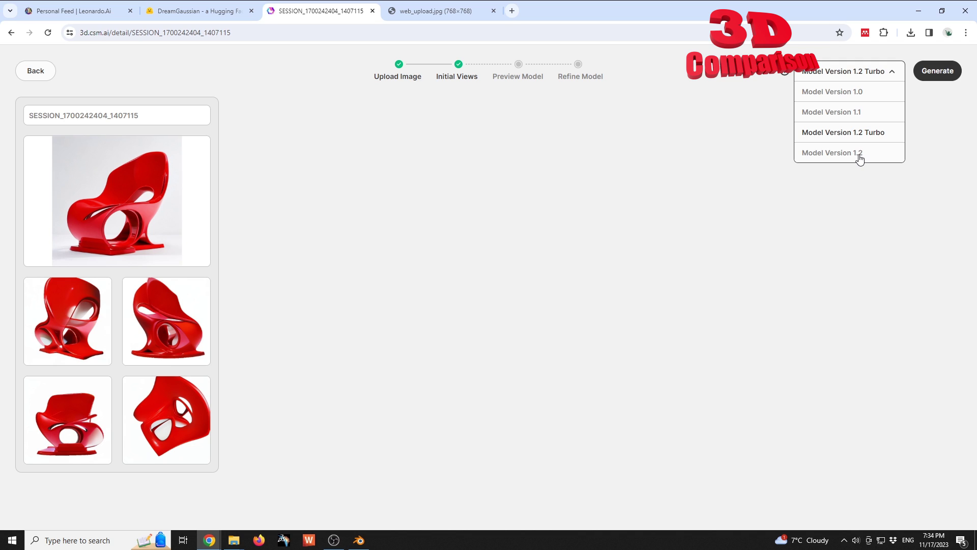
left_click(875, 134)
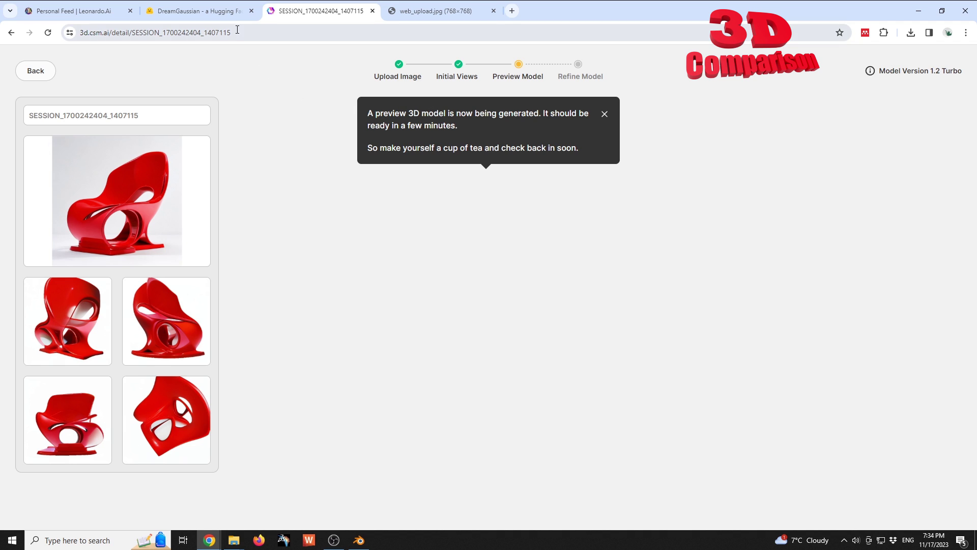
Step: Switch to the DreamGaussian tab to check its Stage 1 chair result
left_click(204, 12)
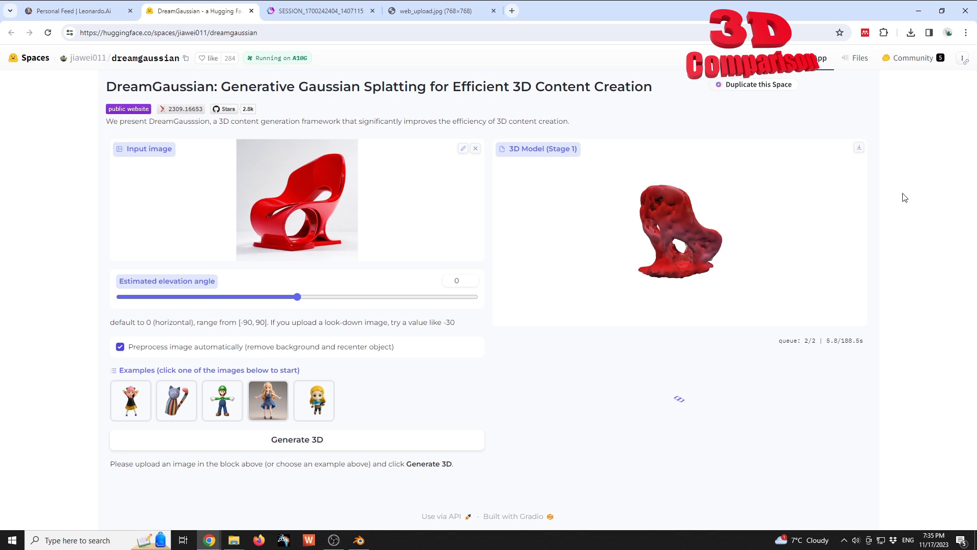
Step: Rotate and zoom the Stage 1 chair model to a front view, then return to CSM
left_click_drag(727, 233, 631, 240)
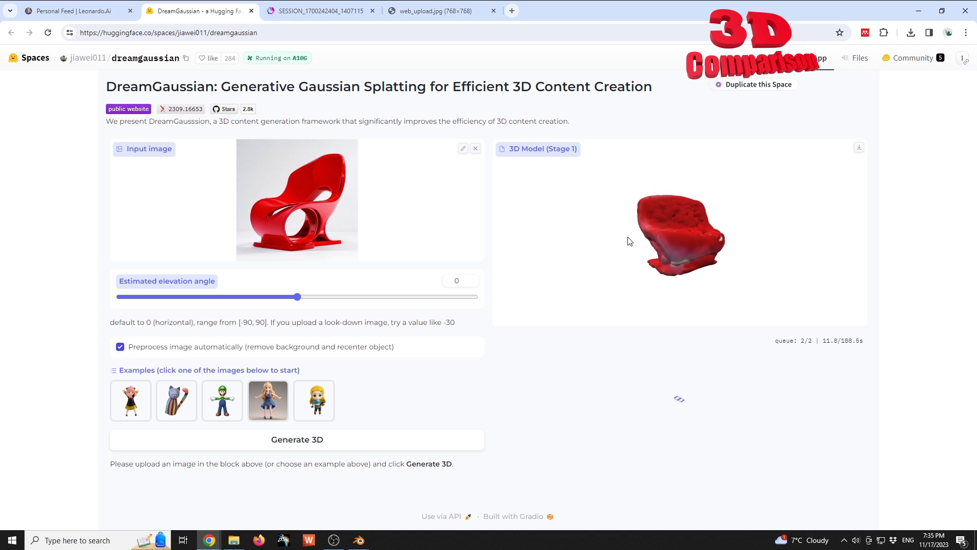
scroll(695, 243, "up", 5)
scroll(695, 240, "down", 3)
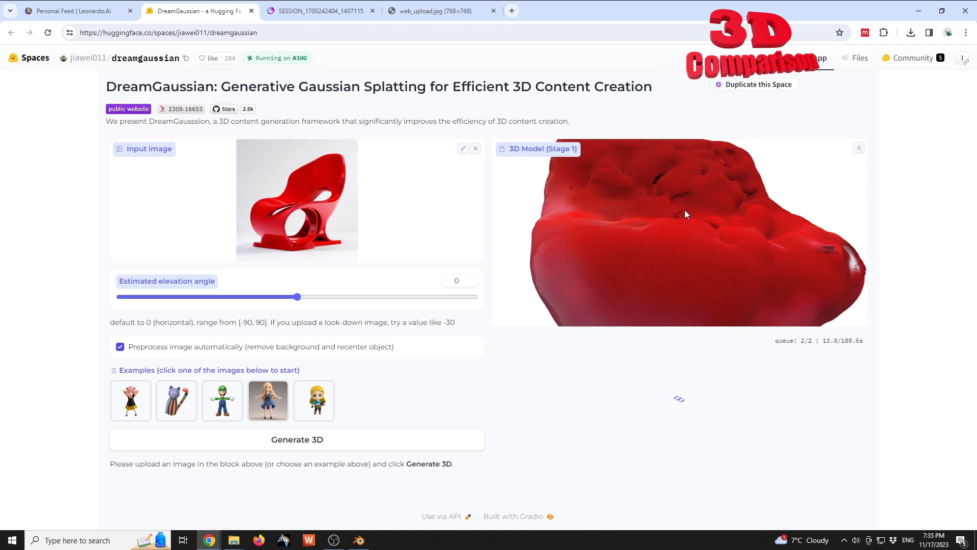
scroll(685, 210, "down", 3)
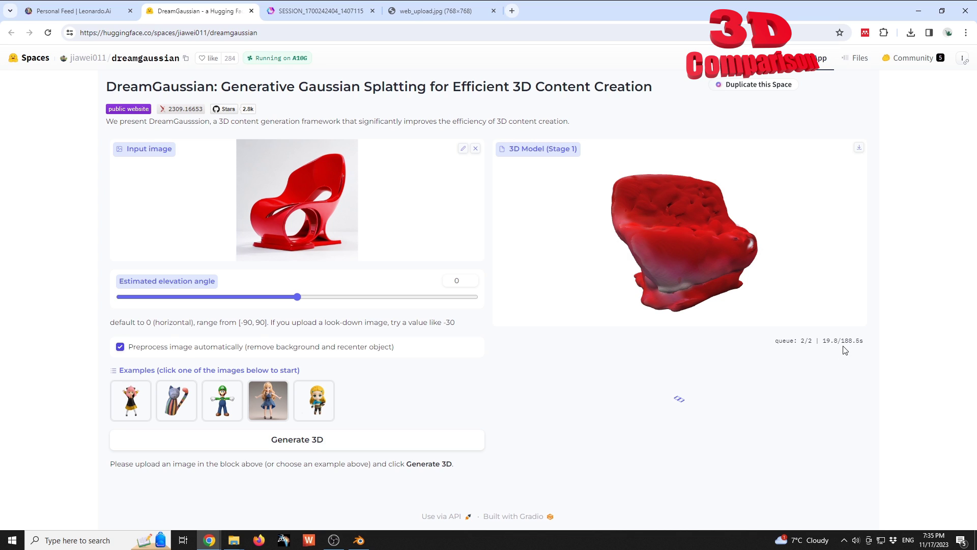
left_click_drag(842, 341, 857, 340)
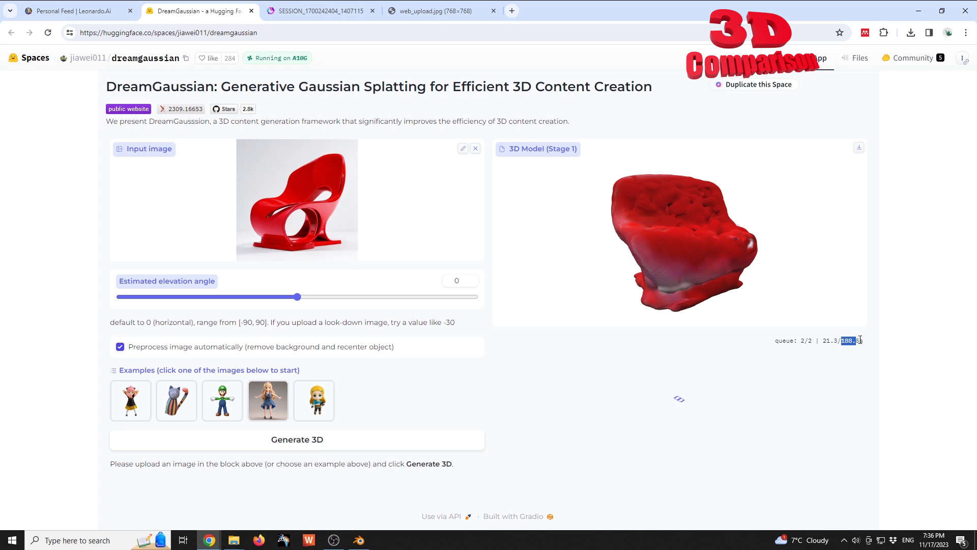
left_click(913, 341)
left_click(322, 11)
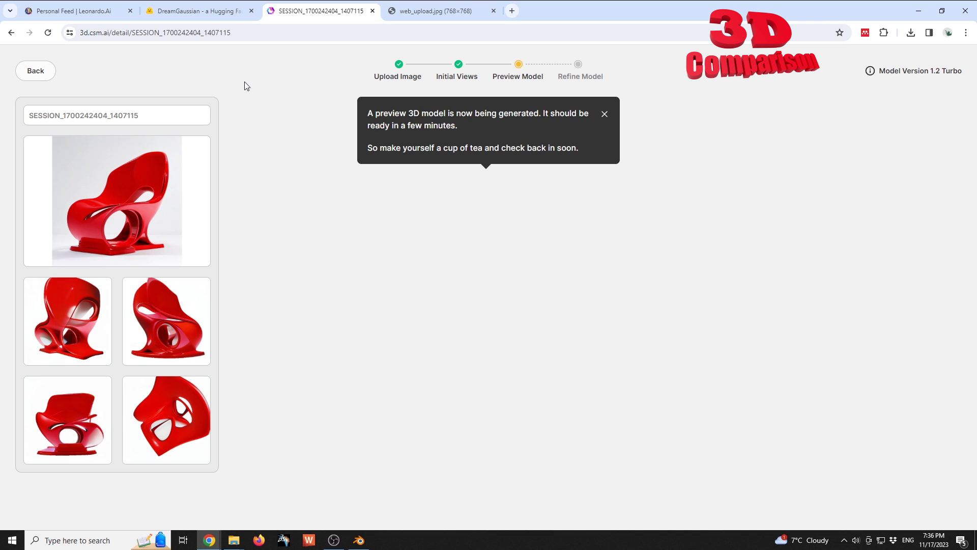
Step: Return to DreamGaussian to see the finished Final chair model below Stage 1
left_click(223, 11)
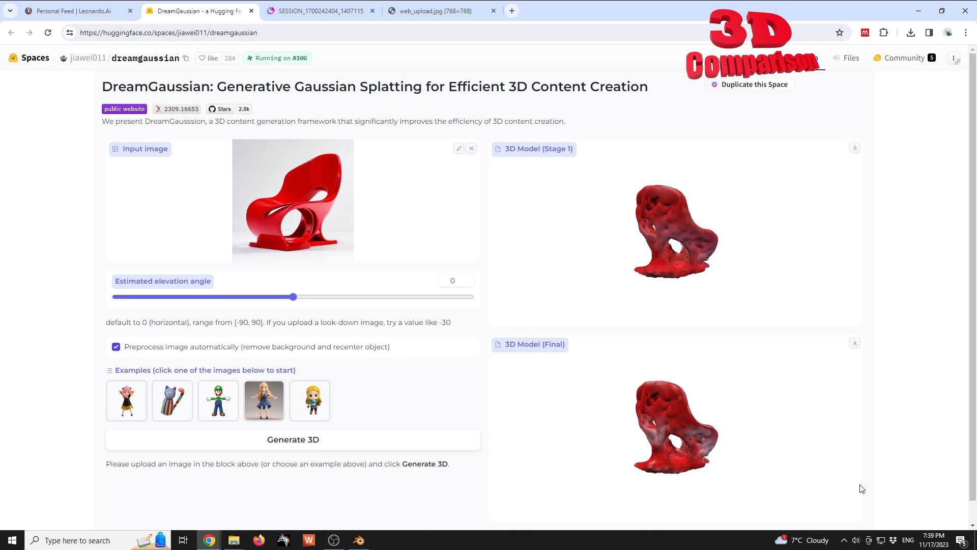
Step: Download the Final chair model as a 3.8 MB GLB and show it in its folder
left_click_drag(686, 398, 710, 461)
scroll(709, 457, "up", 5)
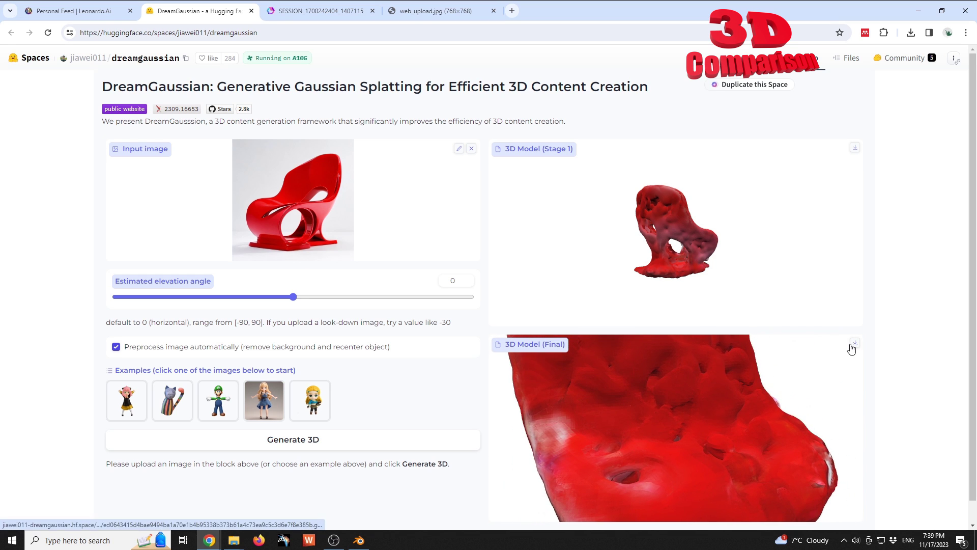
left_click(852, 346)
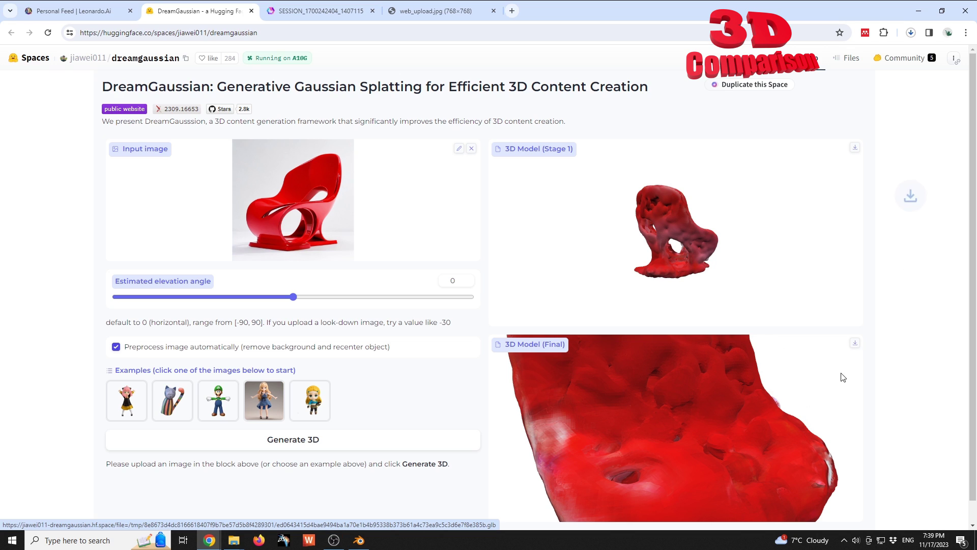
left_click(912, 33)
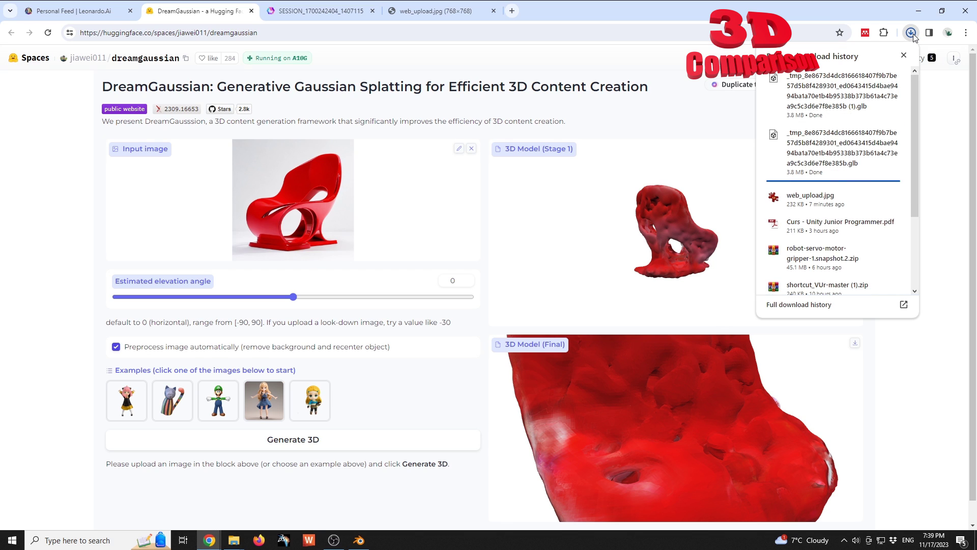
left_click(912, 33)
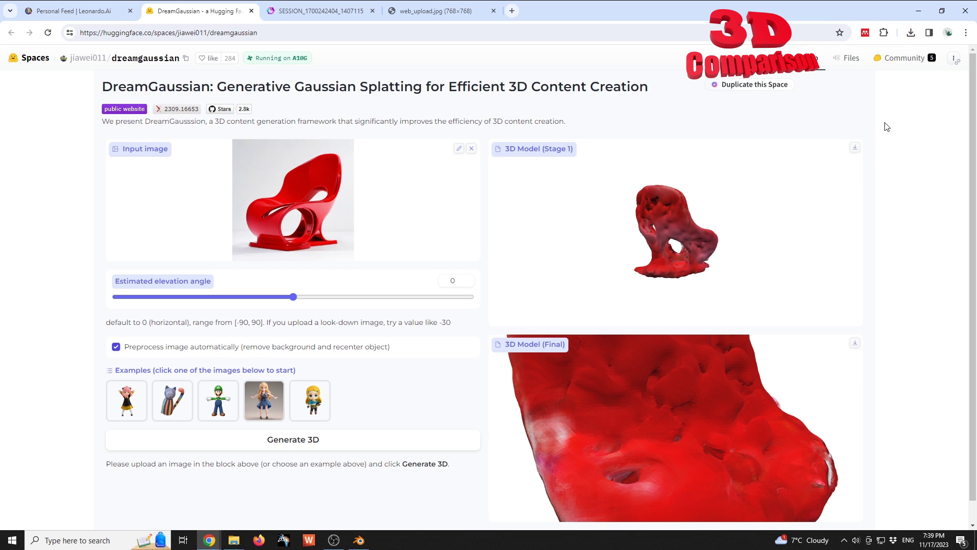
left_click(912, 33)
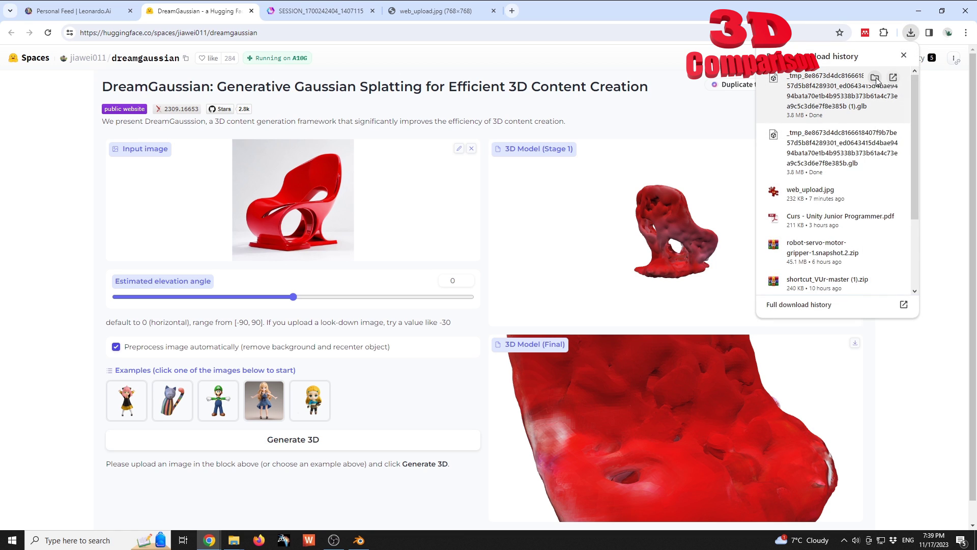
left_click(875, 77)
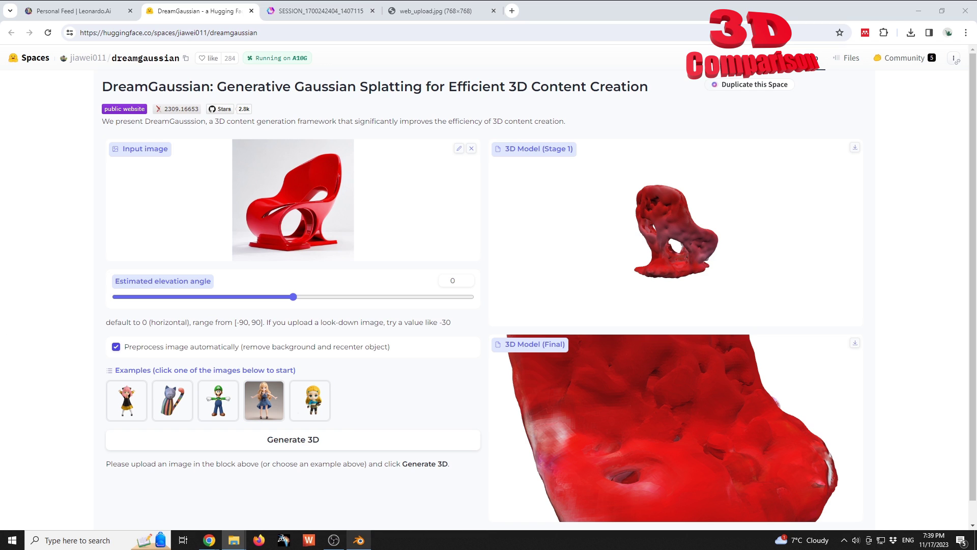
Step: Import dreamgaussian.glb from Downloads into Blender as a glTF 2.0 model
left_click(358, 539)
left_click(454, 359)
left_click(23, 19)
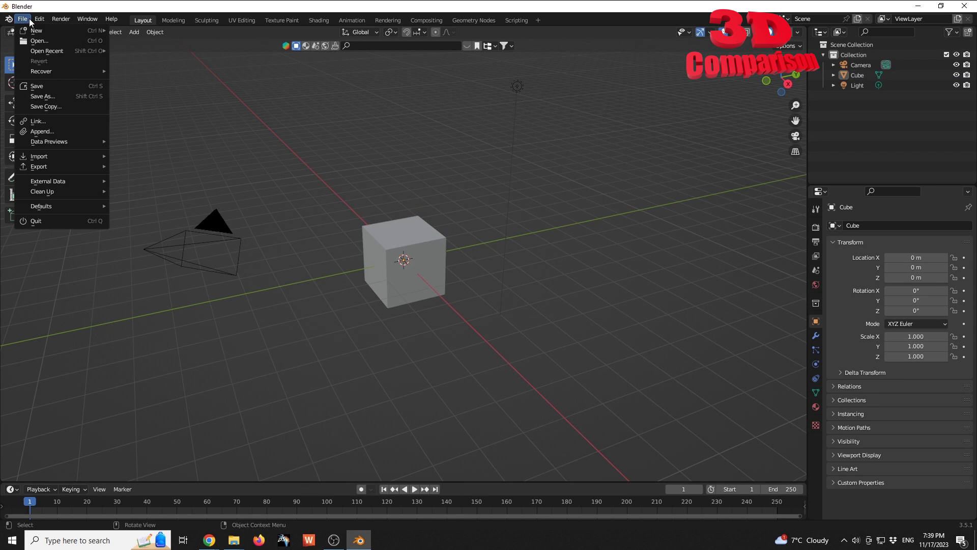
mouse_move(49, 158)
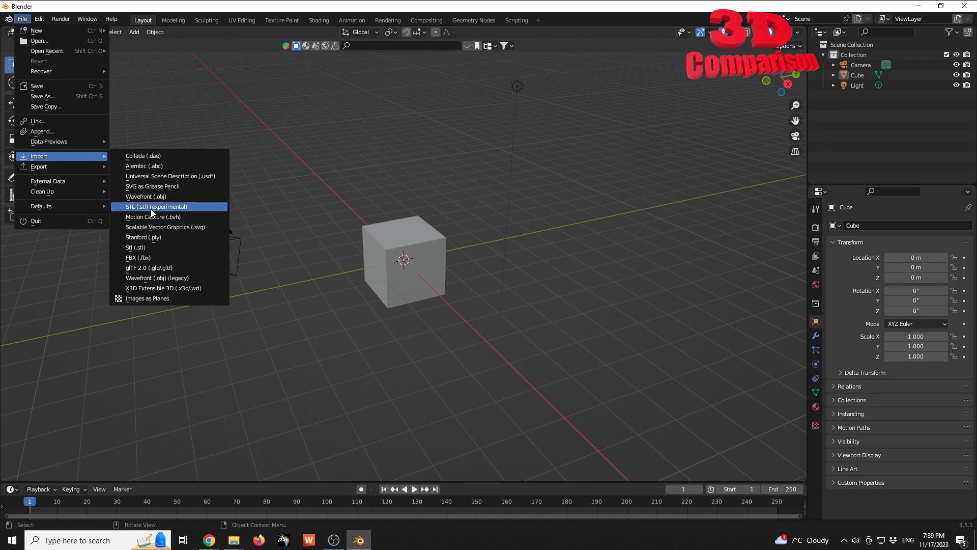
left_click(175, 267)
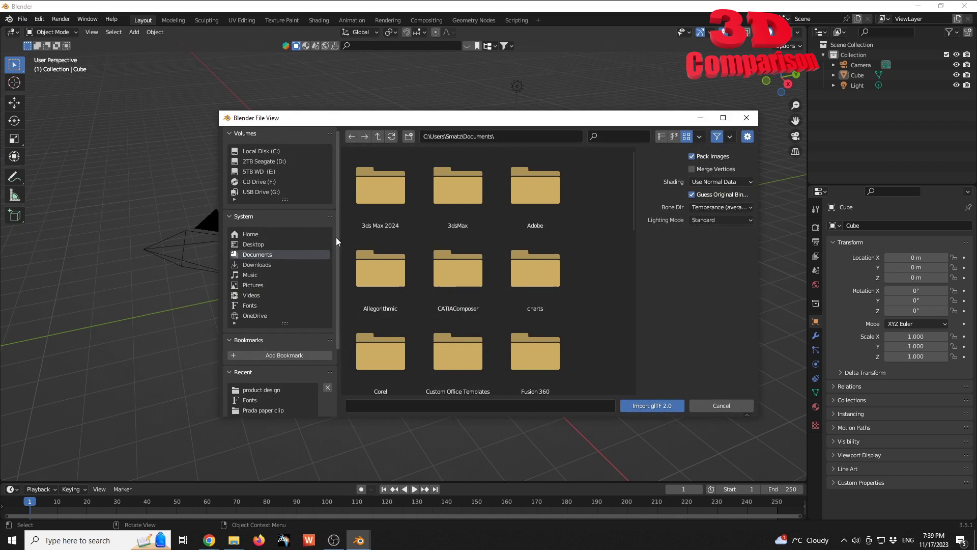
left_click(260, 264)
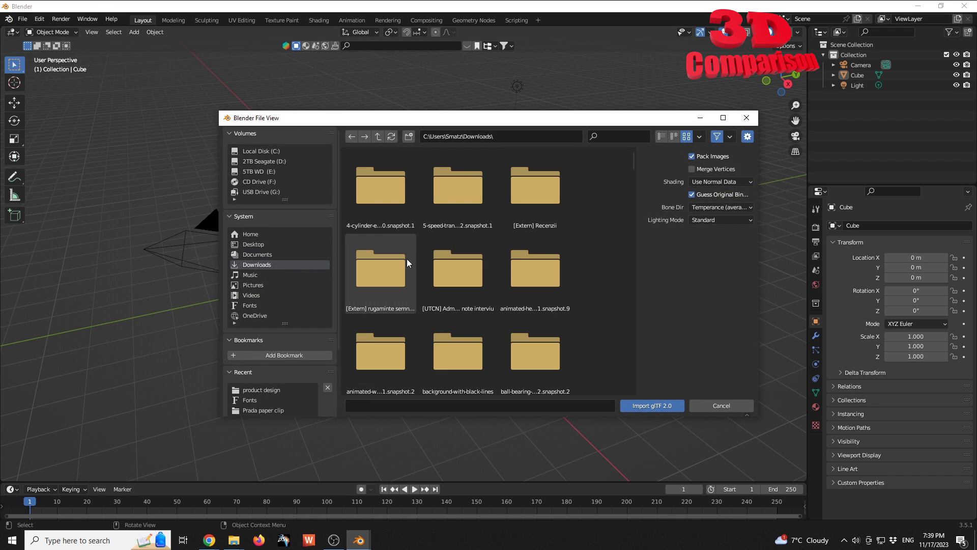
scroll(416, 259, "down", 3)
scroll(416, 258, "down", 6)
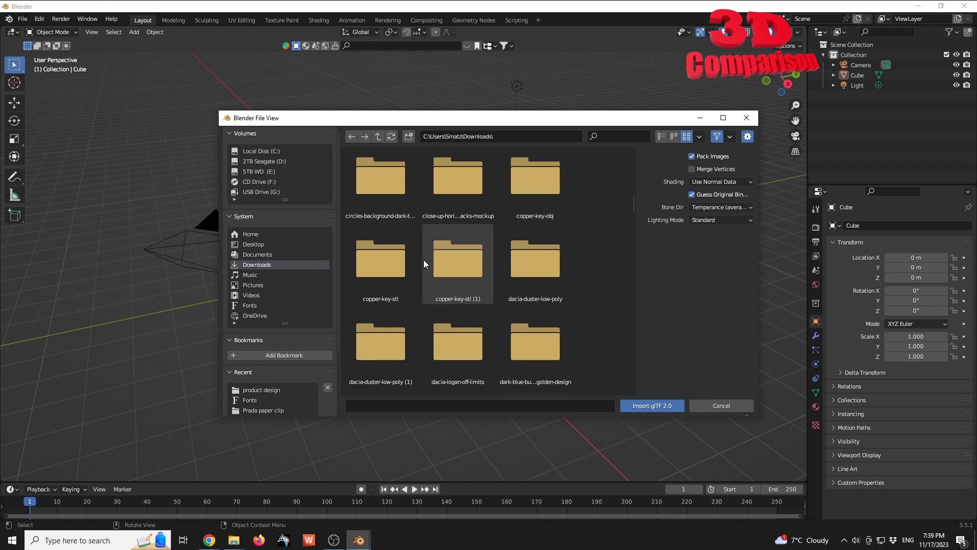
scroll(456, 284, "down", 6)
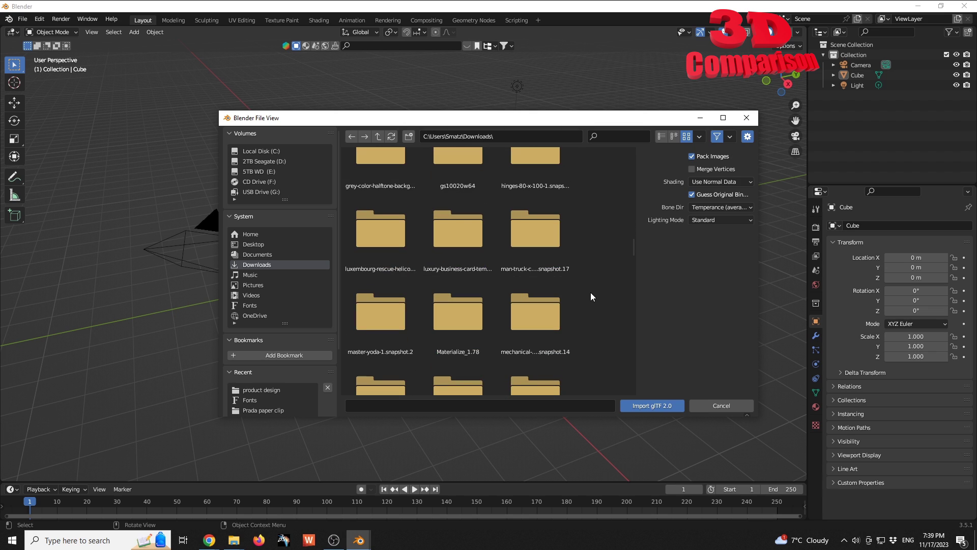
left_click(615, 137)
type("drea")
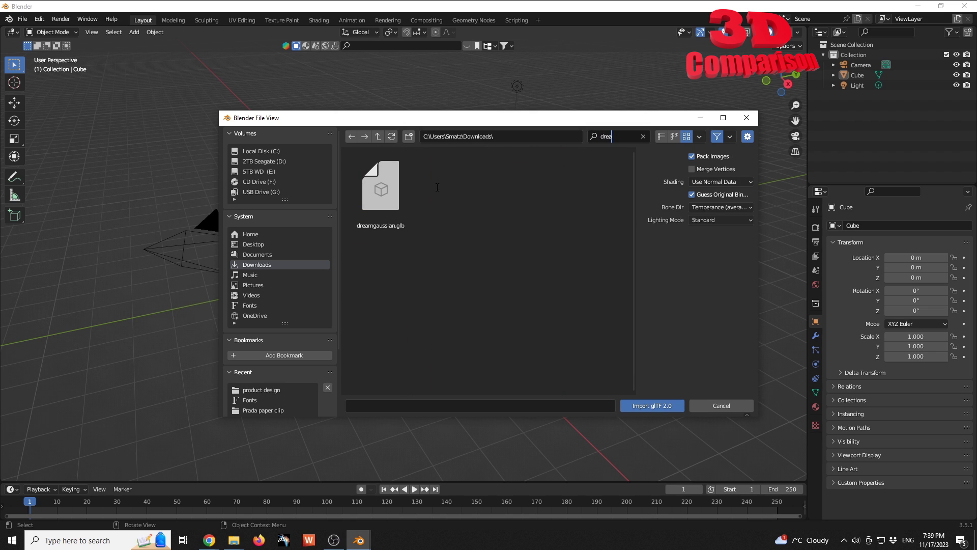
left_click(383, 186)
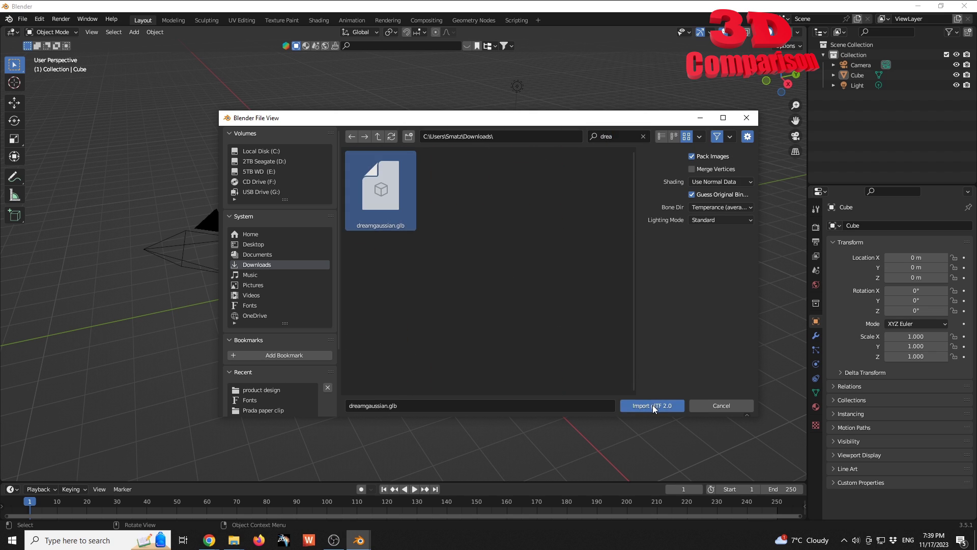
left_click(653, 405)
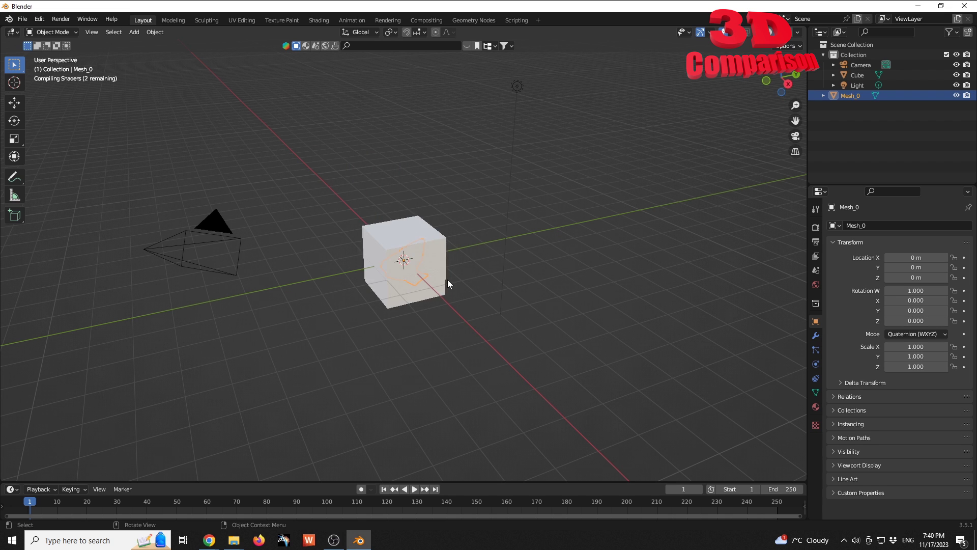
Step: Delete the default cube so the imported chair mesh Mesh_0 stands alone
mouse_move(448, 280)
middle_mouse_down()
mouse_move(478, 276)
mouse_move(459, 287)
mouse_move(442, 273)
mouse_move(522, 248)
mouse_move(438, 264)
mouse_move(196, 255)
mouse_move(350, 261)
mouse_move(442, 279)
mouse_move(399, 242)
mouse_move(378, 251)
mouse_move(350, 292)
mouse_move(505, 243)
mouse_move(429, 278)
middle_mouse_up()
scroll(450, 281, "down", 3)
scroll(447, 279, "up", 5)
left_click(453, 265)
key("Delete")
scroll(350, 262, "up", 2)
scroll(350, 261, "up", 3)
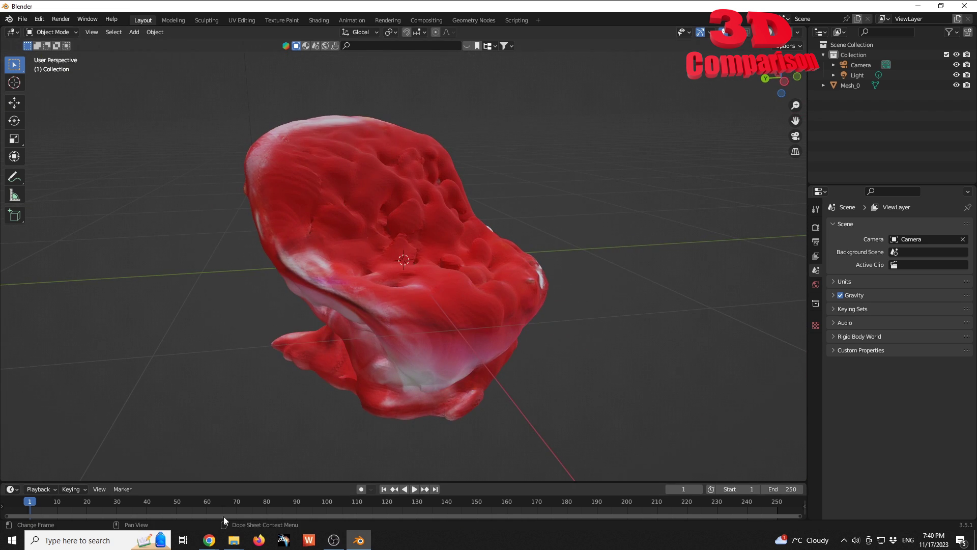
Step: Orbit and zoom the red chair preview in the CSM session, dismiss the upgrade popup, and return Home
mouse_move(209, 539)
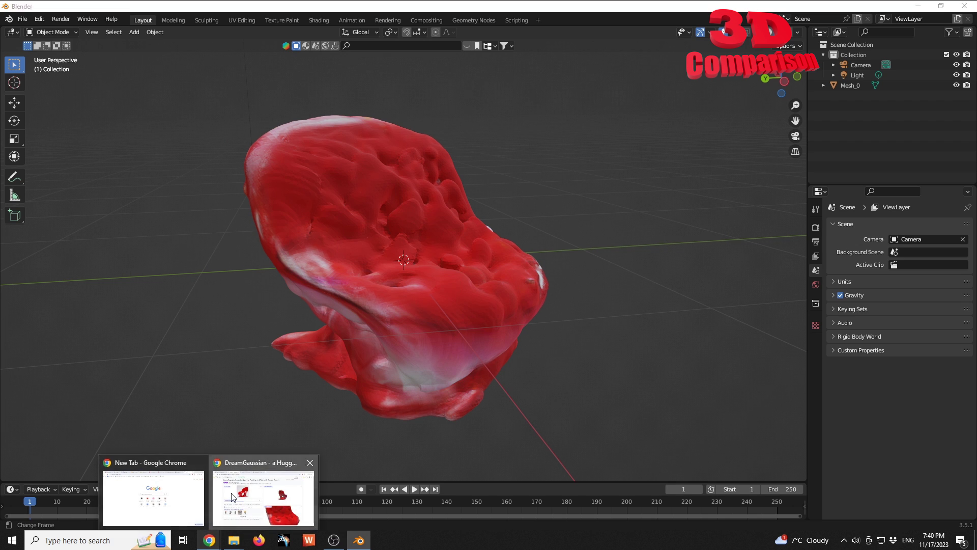
left_click(216, 519)
left_click(324, 11)
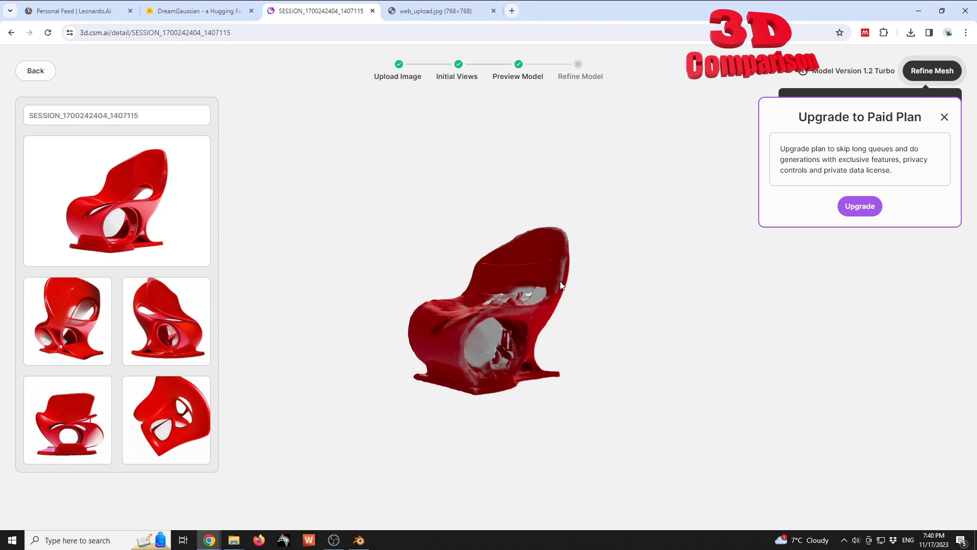
left_click_drag(643, 249, 427, 308)
scroll(574, 326, "up", 5)
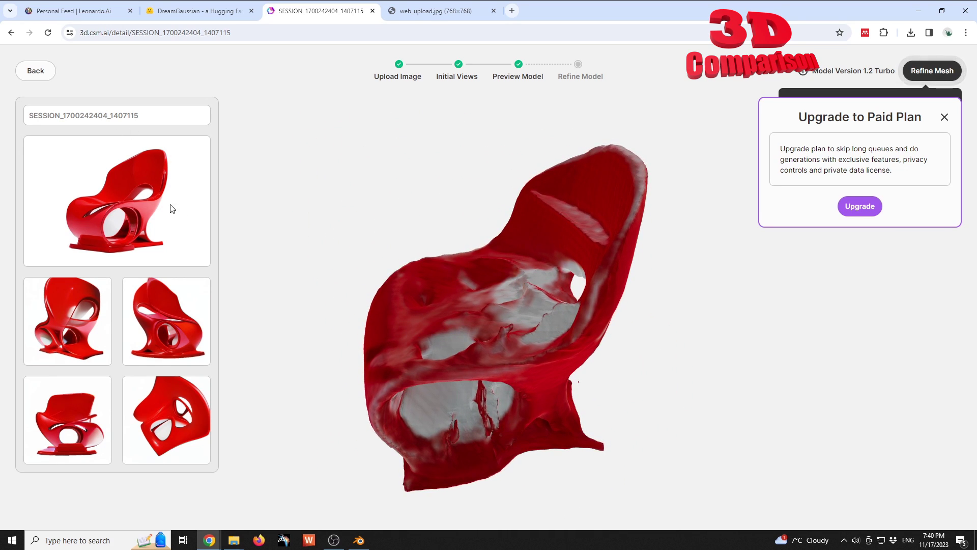
left_click_drag(443, 319, 591, 304)
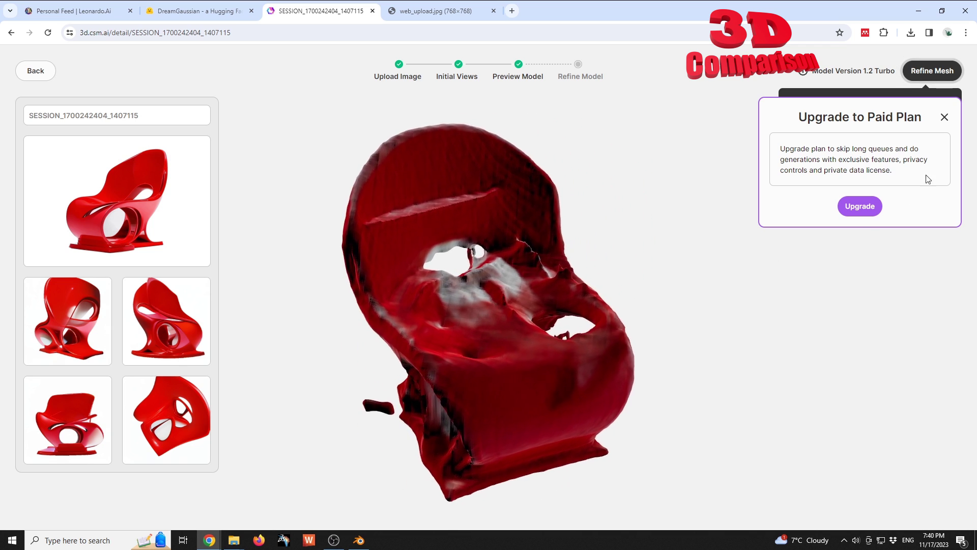
left_click(944, 117)
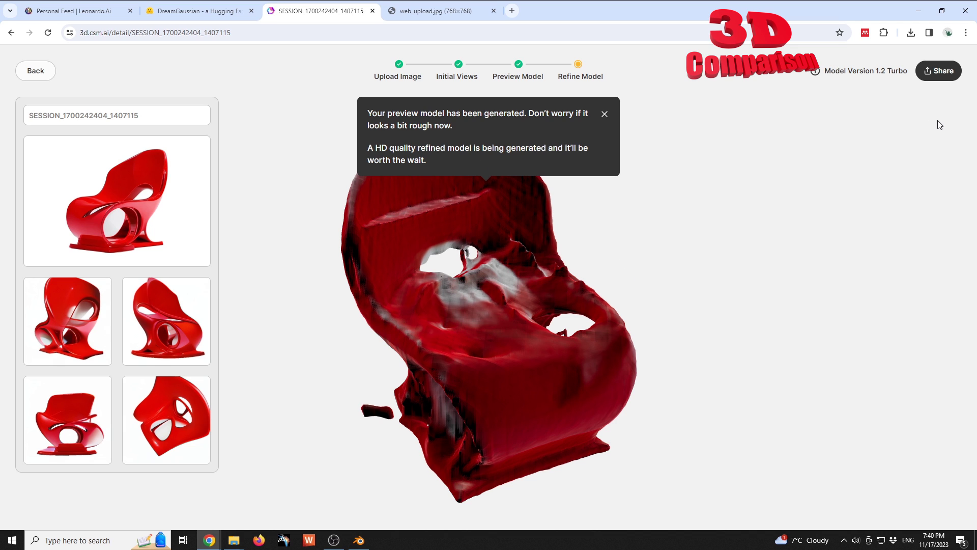
mouse_move(644, 270)
left_mouse_down()
mouse_move(669, 242)
mouse_move(669, 253)
mouse_move(642, 258)
left_mouse_up()
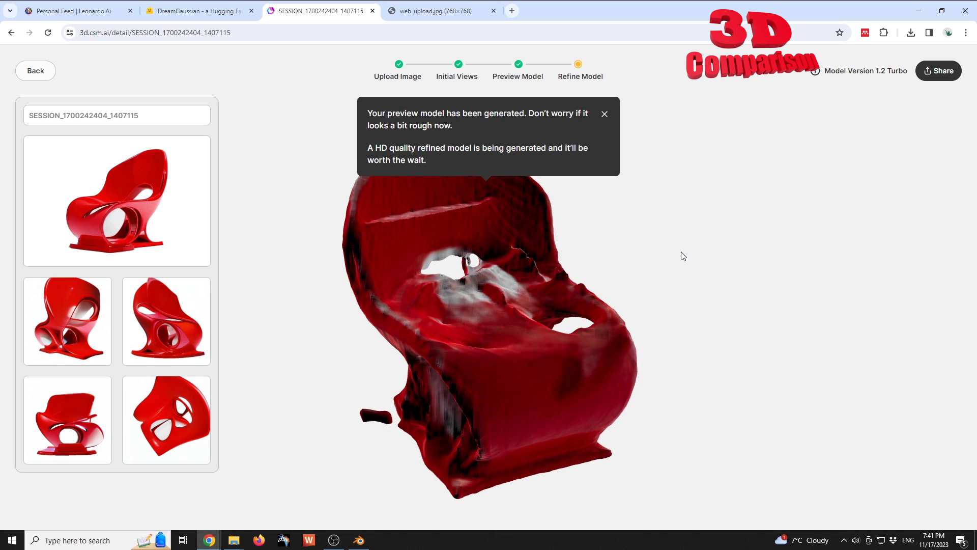
left_click(36, 71)
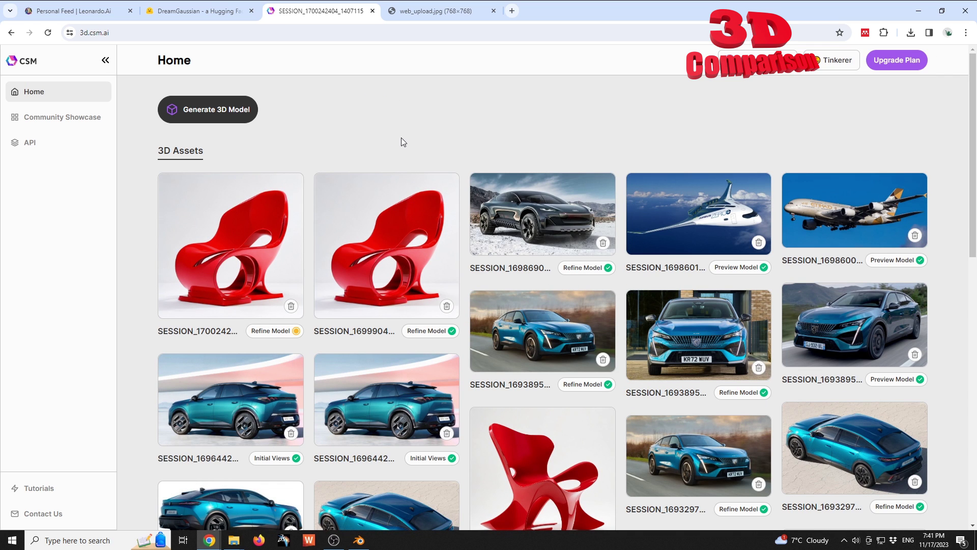
Step: Download the refined red chair mesh from its CSM session as a GLB file, mesh (10).glb
left_click(396, 251)
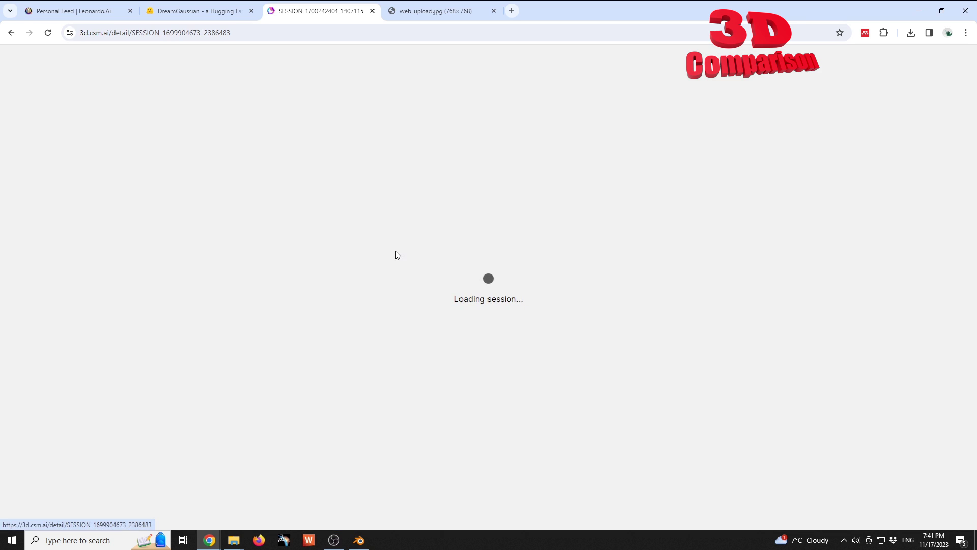
left_click_drag(578, 236, 484, 276)
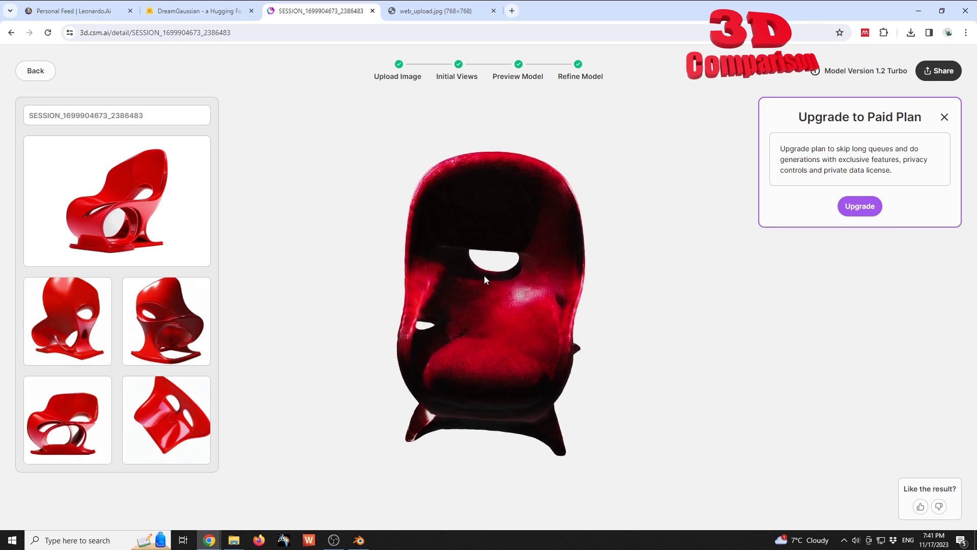
left_click(945, 118)
left_click(939, 75)
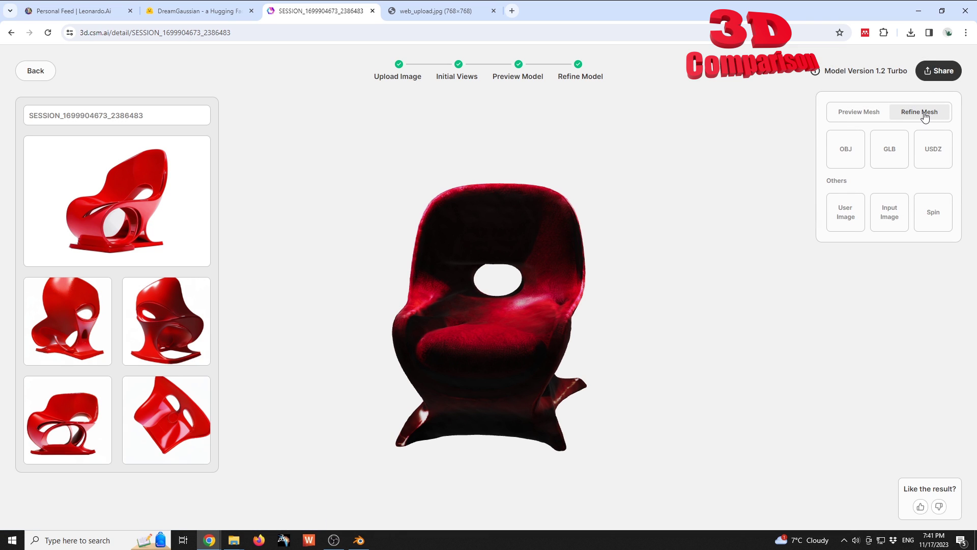
left_click(891, 162)
left_click(911, 33)
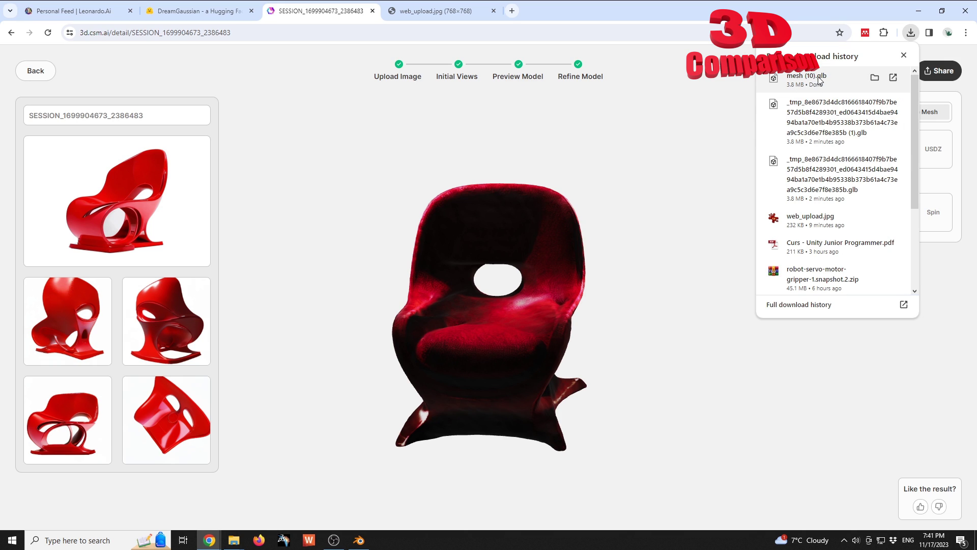
Step: Import mesh (10).glb as glTF 2.0 from Downloads, filtering files by 'mesh'
left_click(359, 539)
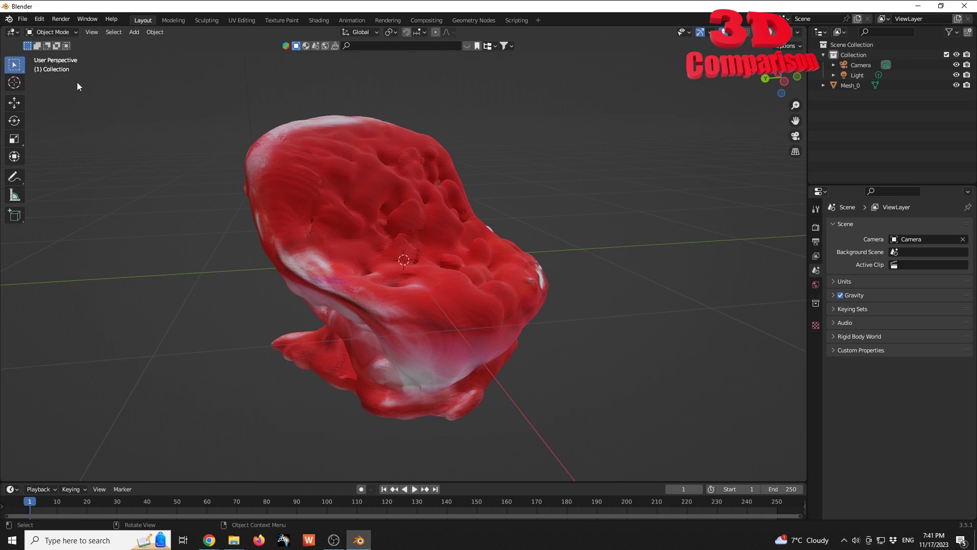
left_click(22, 19)
mouse_move(72, 155)
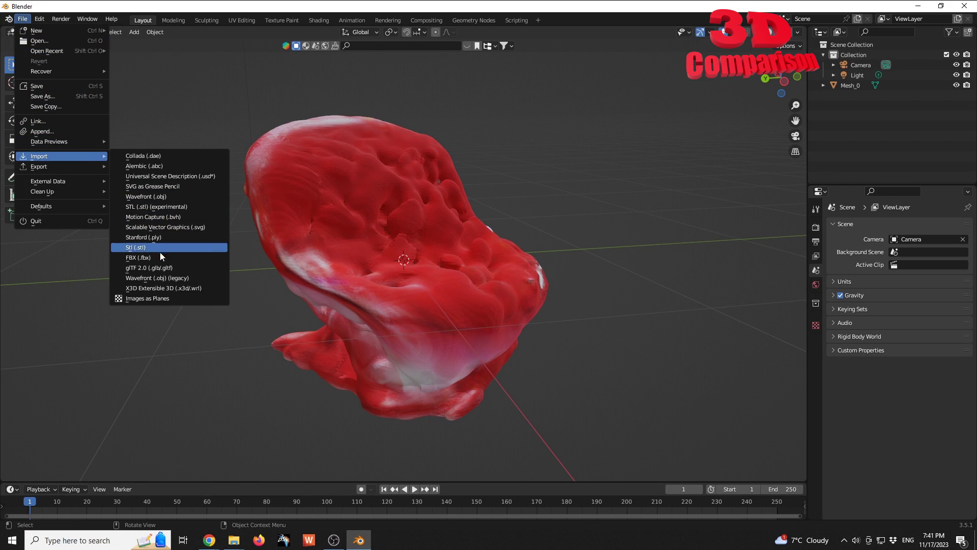
left_click(170, 269)
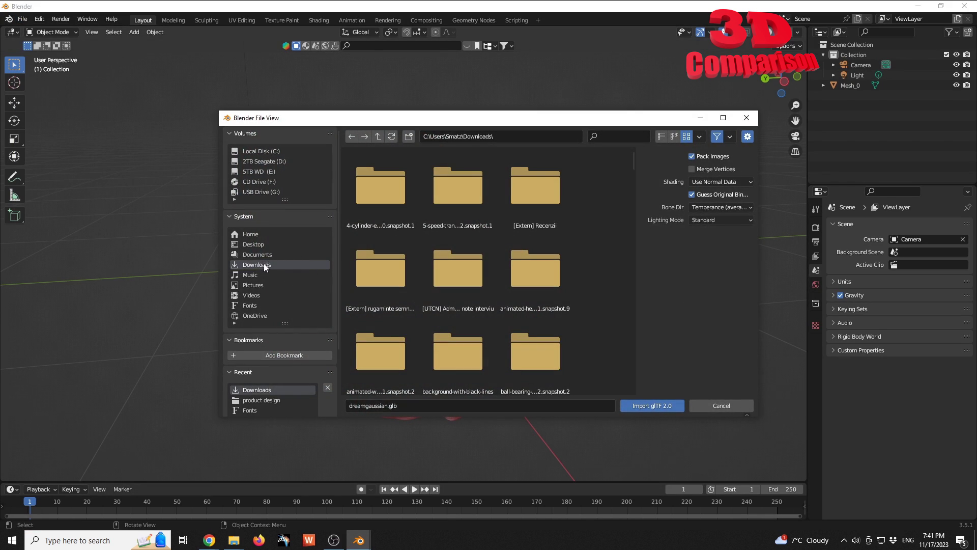
key("ctrl+f")
type("mesh")
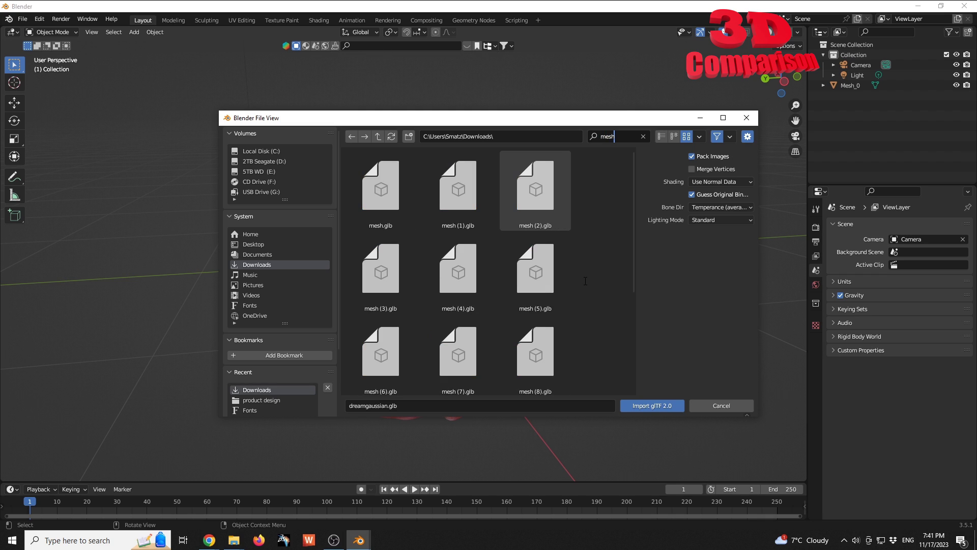
key("Return")
scroll(595, 285, "down", 5)
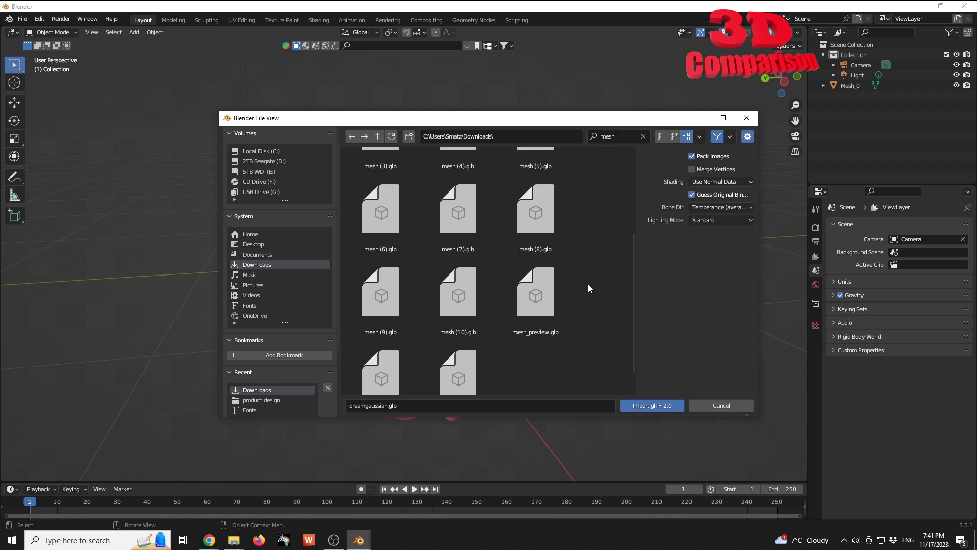
scroll(588, 288, "down", 2)
left_click(465, 271)
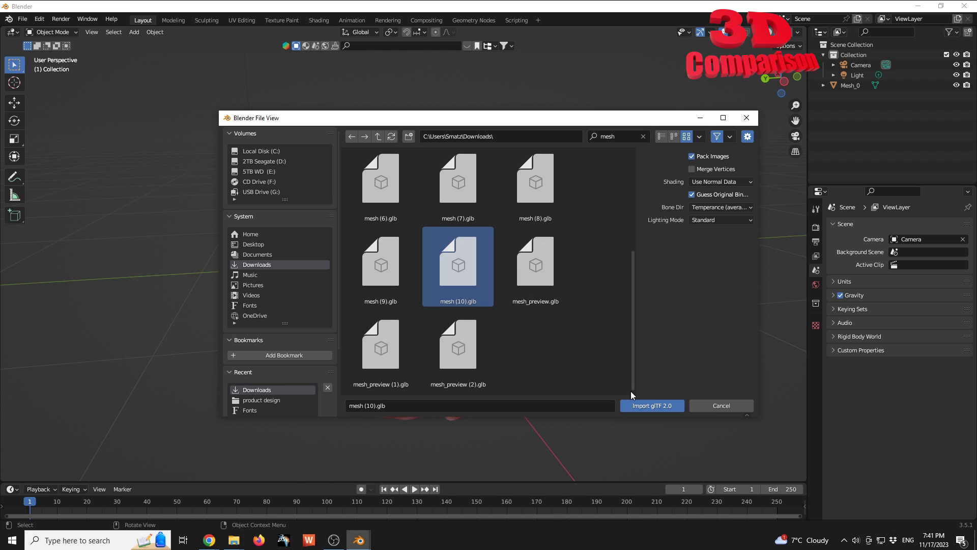
left_click(647, 405)
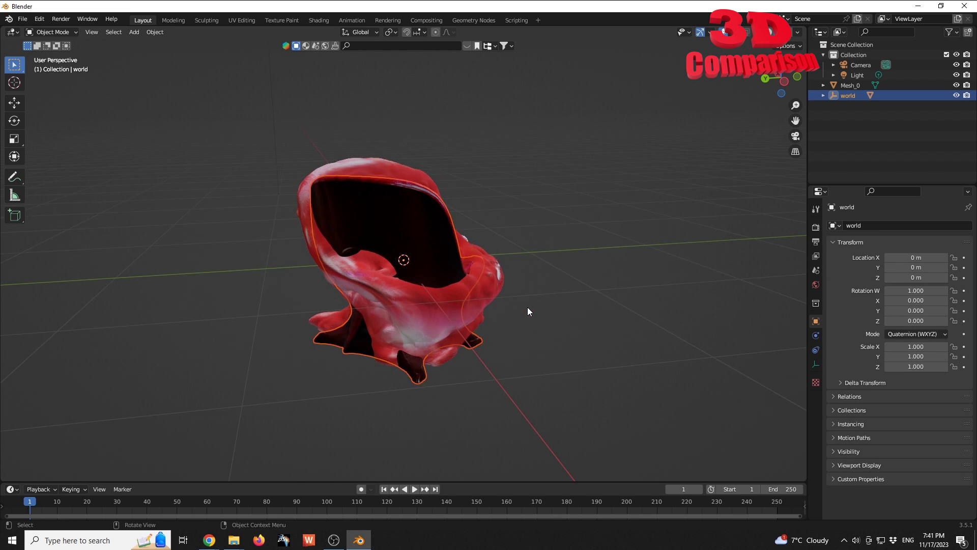
Step: Shift the imported CSM chair along X and orbit to compare it with the other chair
middle_click_drag(528, 308, 465, 280)
key("g")
key("x")
left_click(381, 289)
key("alt+a")
scroll(469, 280, "up", 4)
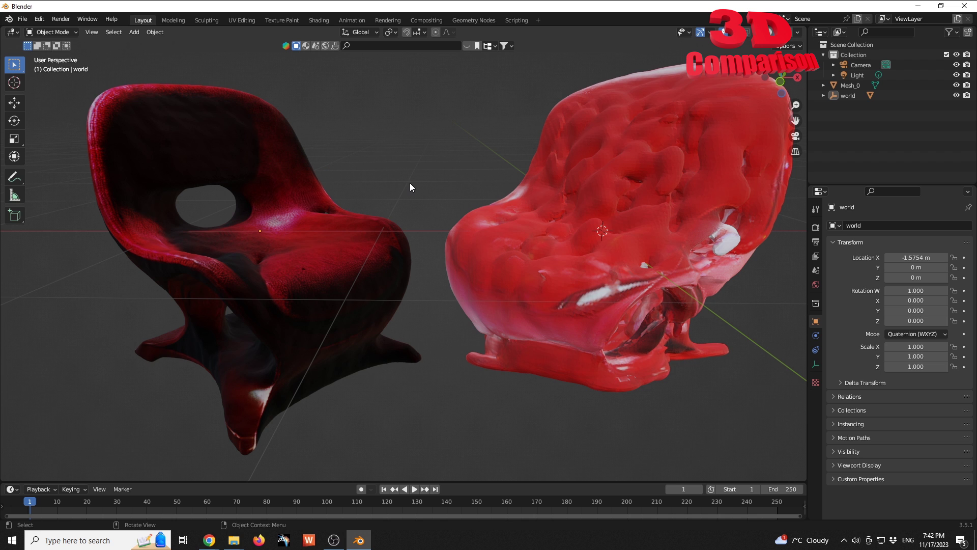
middle_click_drag(421, 173, 453, 169)
scroll(453, 169, "down", 3)
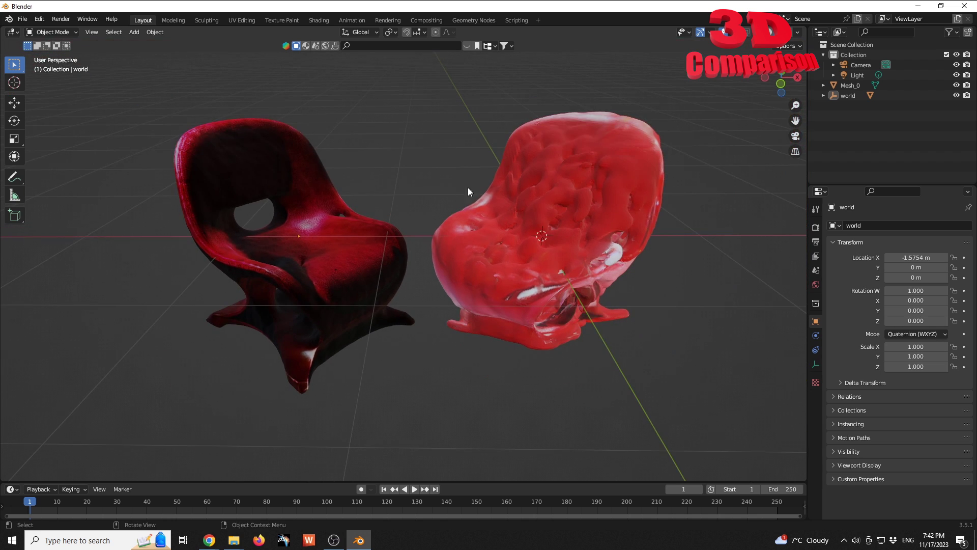
middle_click_drag(577, 178, 598, 184)
Step: Move Mesh_0 right and the CSM chair left along X so they stand side by side
left_click(595, 200)
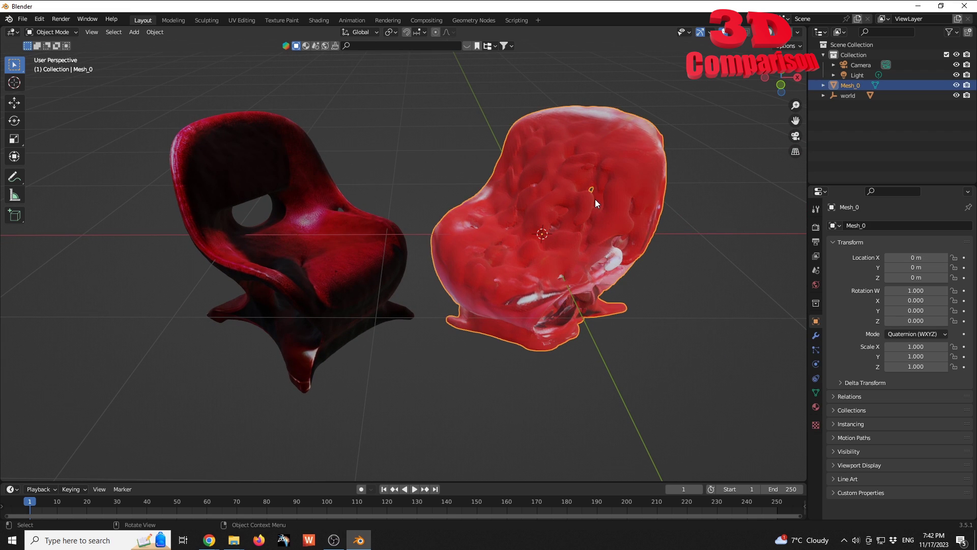
mouse_move(548, 243)
middle_mouse_down()
mouse_move(545, 273)
mouse_move(621, 238)
mouse_move(550, 262)
middle_mouse_up()
key("g")
key("x")
left_click(672, 265)
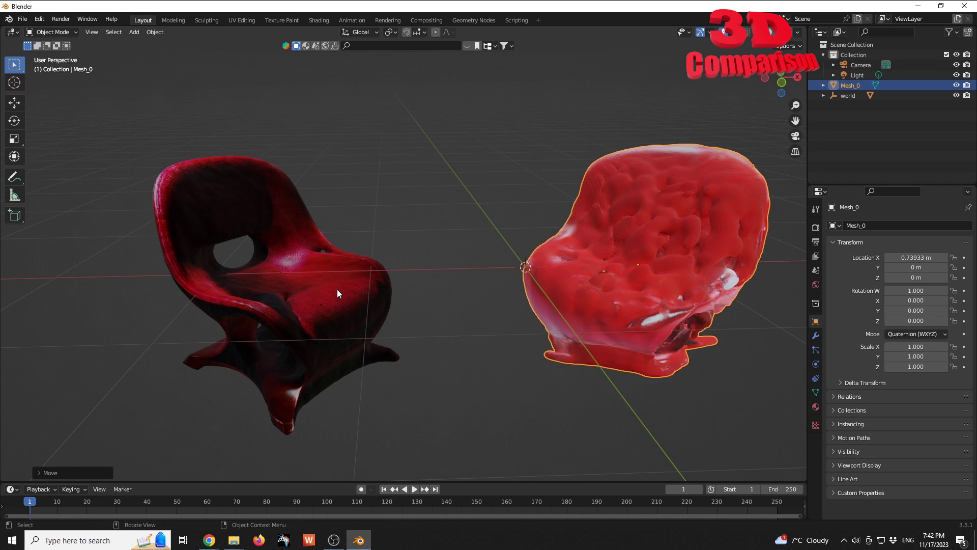
left_click(337, 294)
key("g")
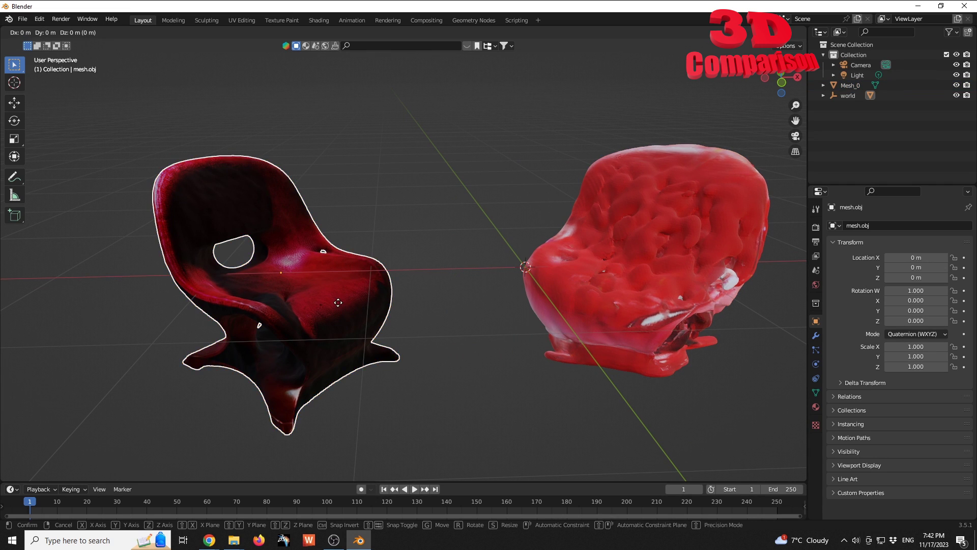
key("x")
left_click(400, 325)
middle_click_drag(400, 324, 433, 282)
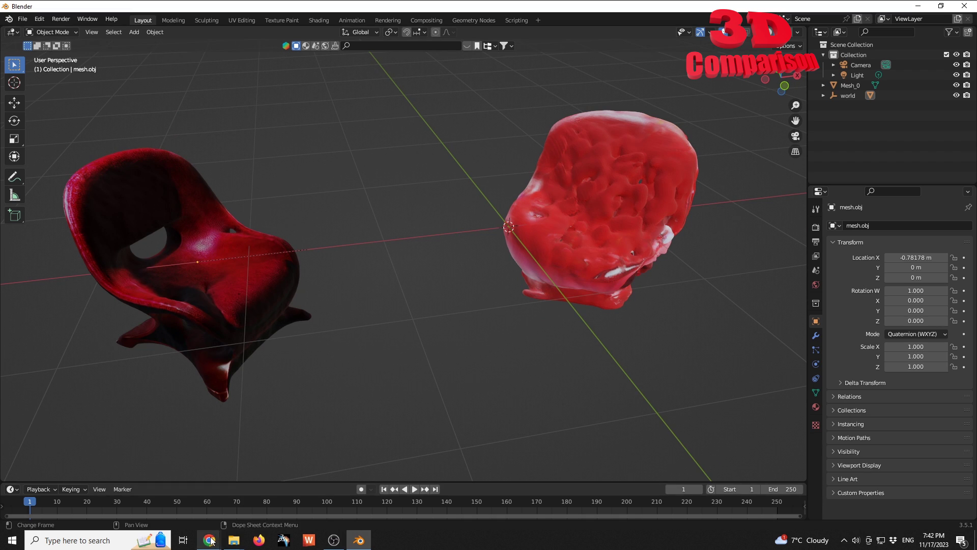
mouse_move(209, 539)
left_click(277, 509)
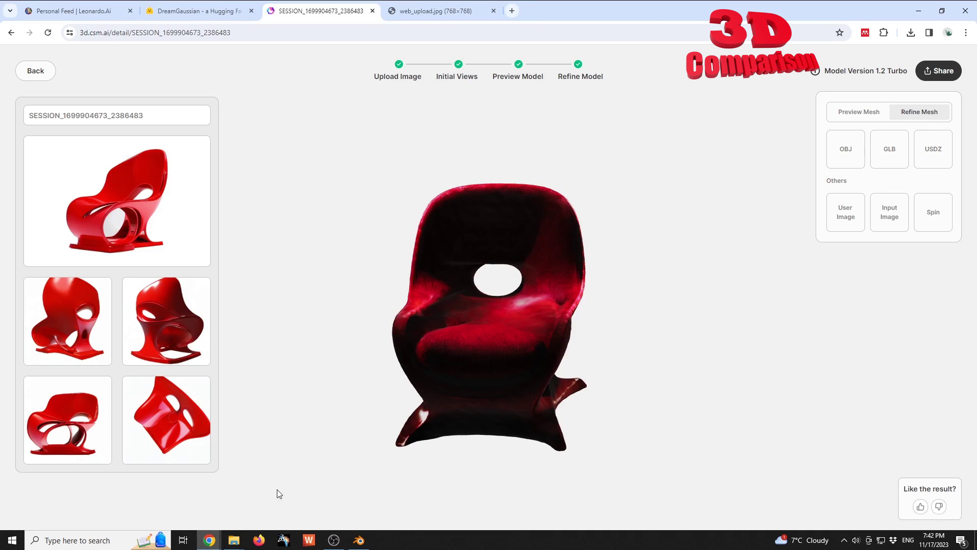
Step: Review the DreamGaussian results page, then bring the Blender scene back to the front
left_click(223, 11)
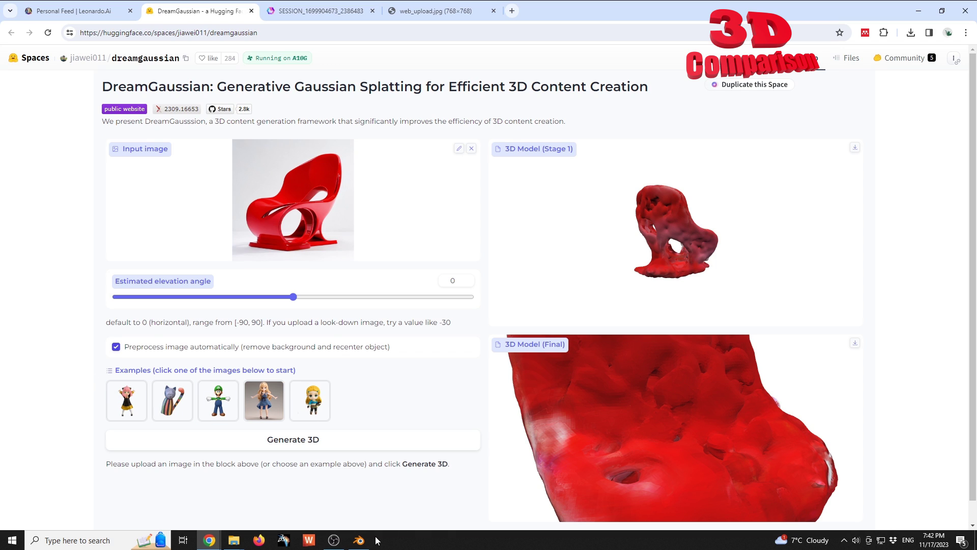
left_click(359, 539)
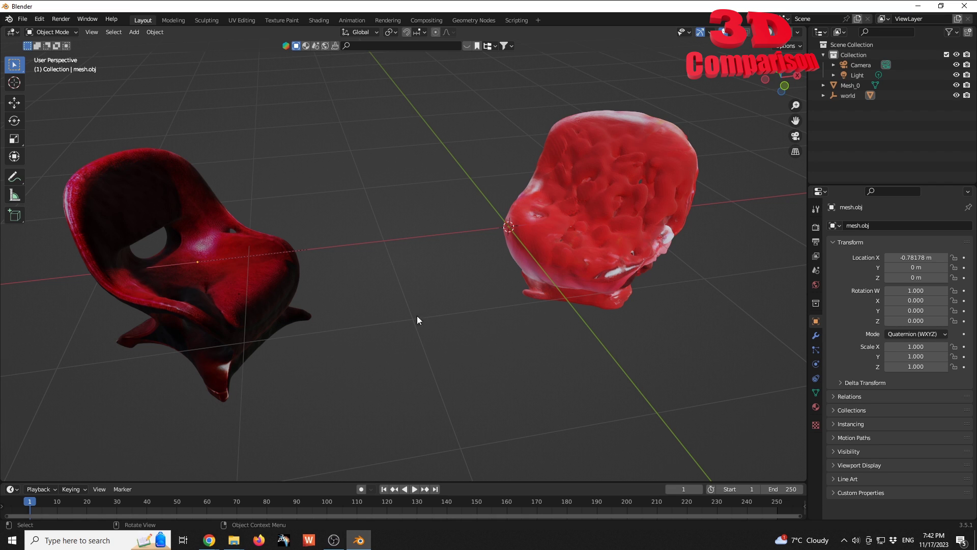
middle_click_drag(417, 319, 443, 317)
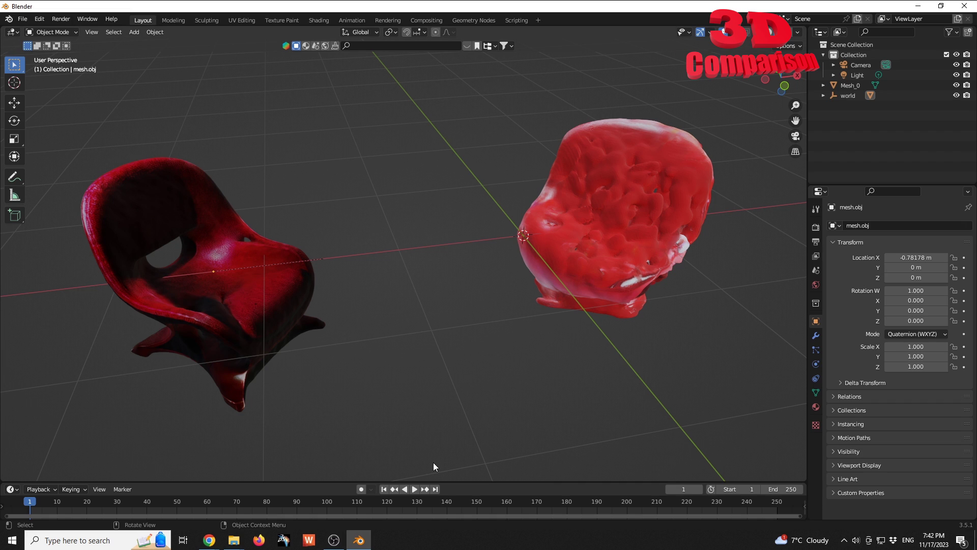
left_click_drag(469, 472, 22, 226)
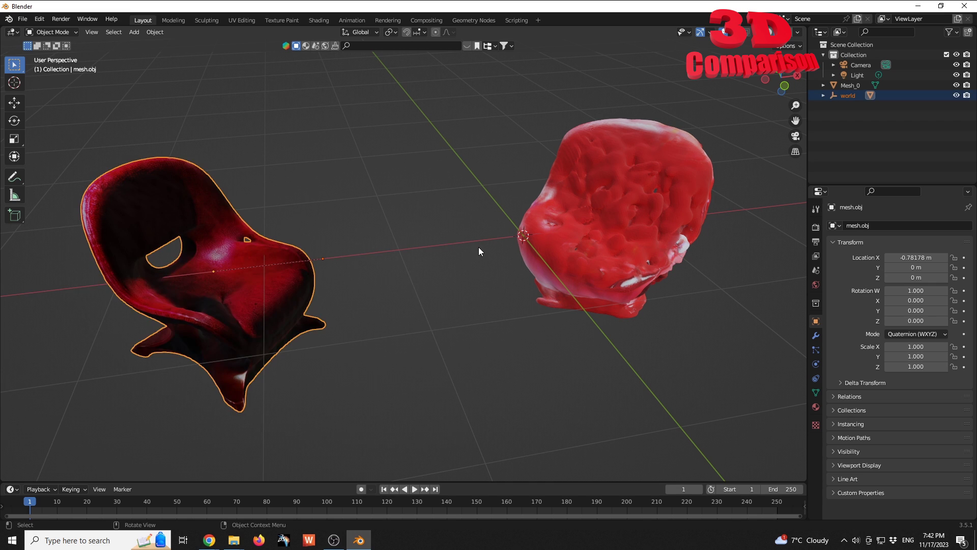
left_click_drag(479, 248, 781, 451)
left_click(745, 421)
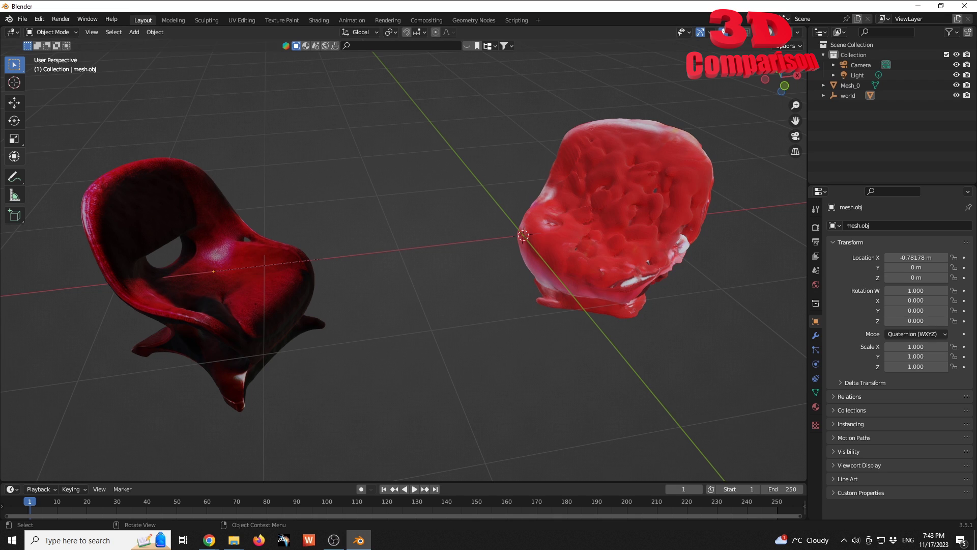
left_click(334, 539)
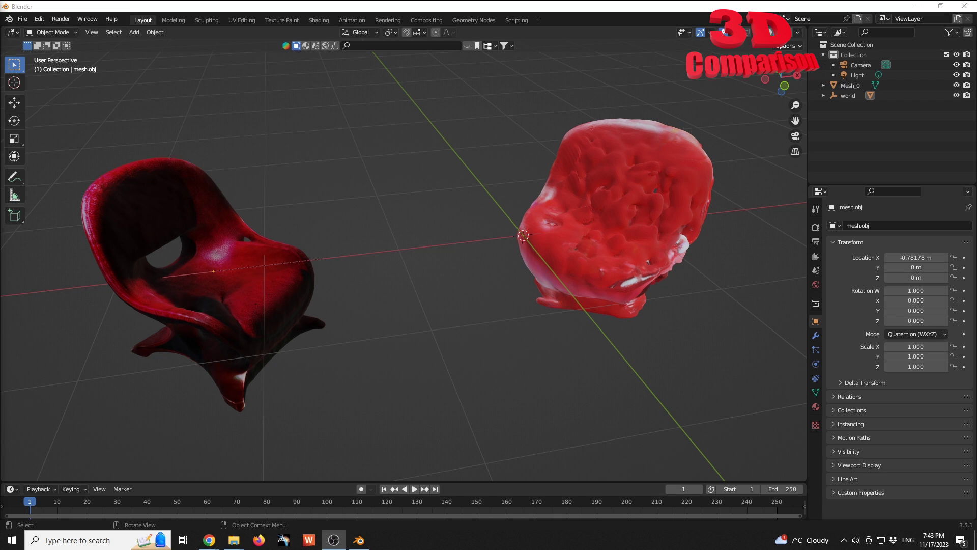